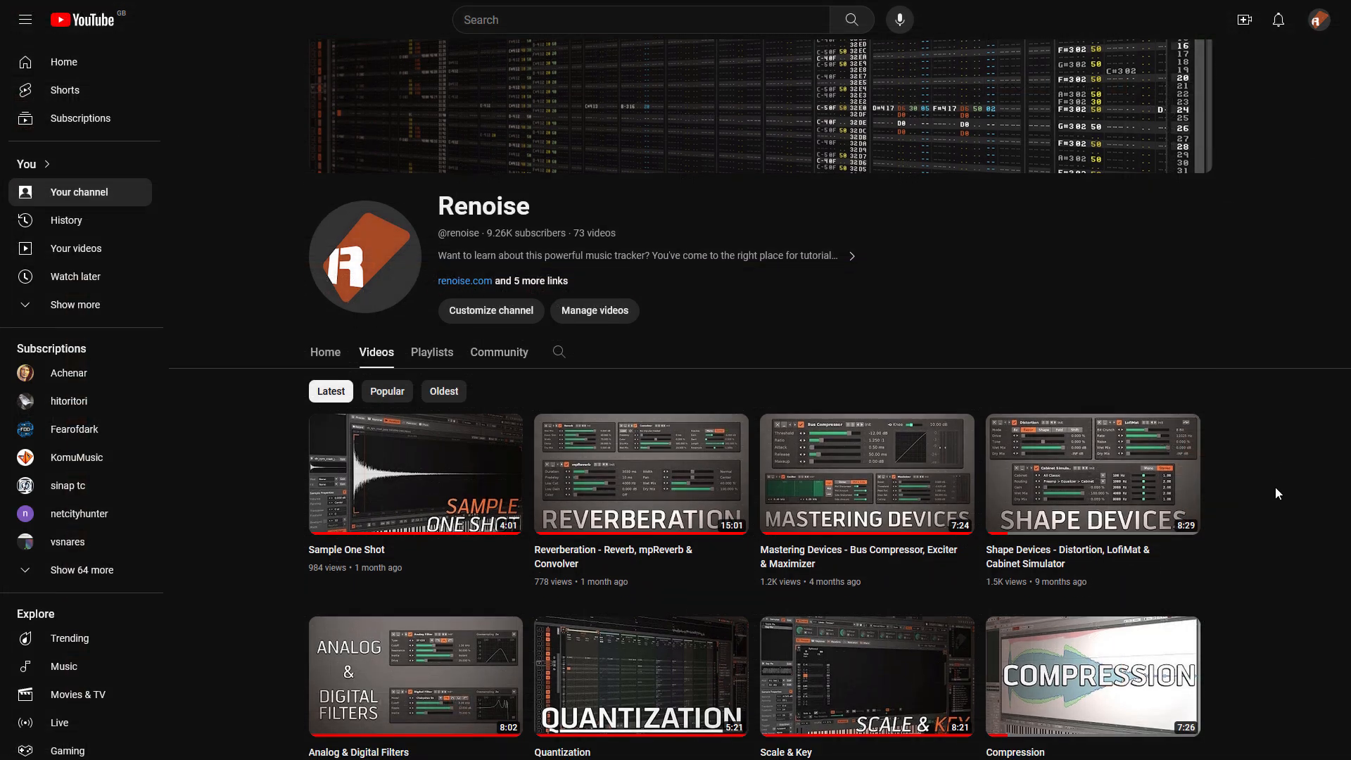
- Find the "Note-Off & NNA" video in the Renoise channel's video list and open it
{"action": "scroll", "coordinate": [1275, 487], "scroll_direction": "down", "scroll_amount": 20}
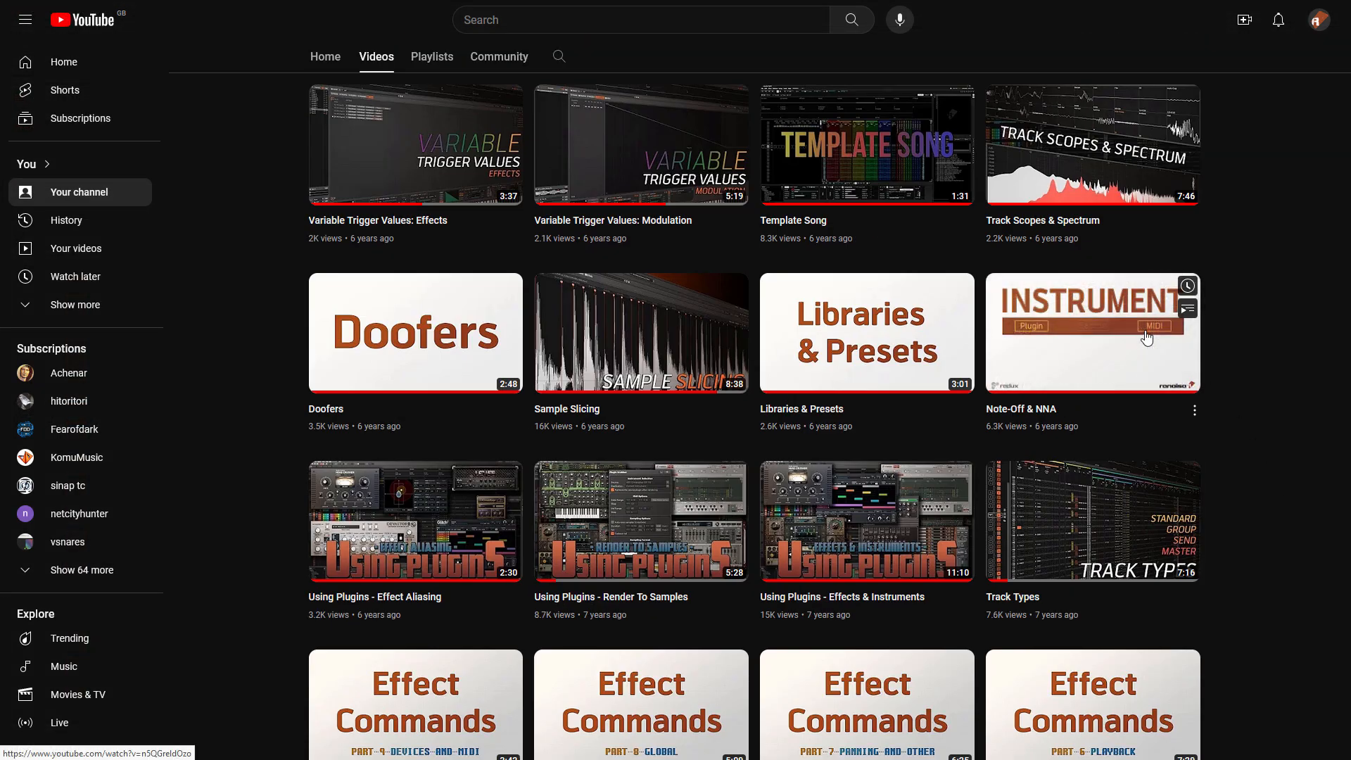
{"action": "left_click", "coordinate": [1126, 338]}
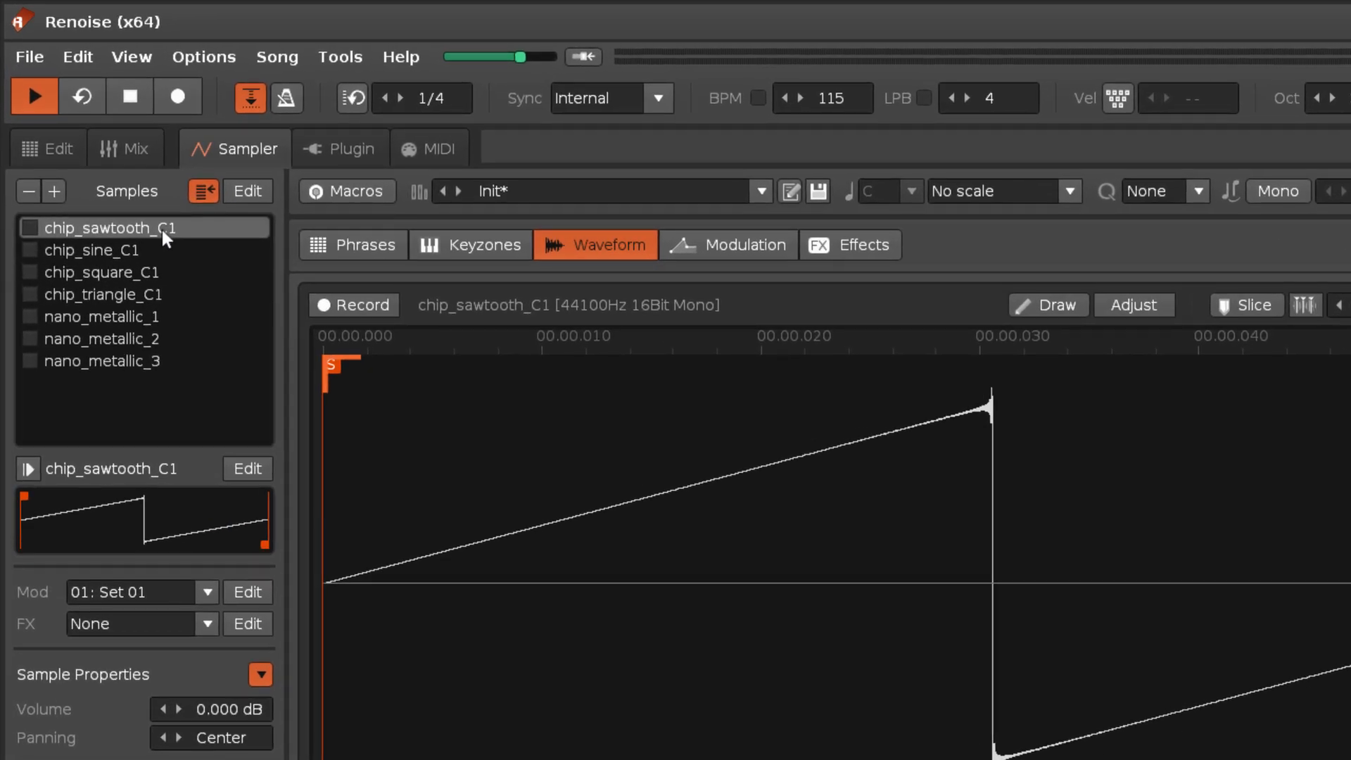
- Move the chip_sawtooth_C1 sample to the Note-Off layer and return it to the Note-On layer
{"action": "right_click", "coordinate": [163, 226]}
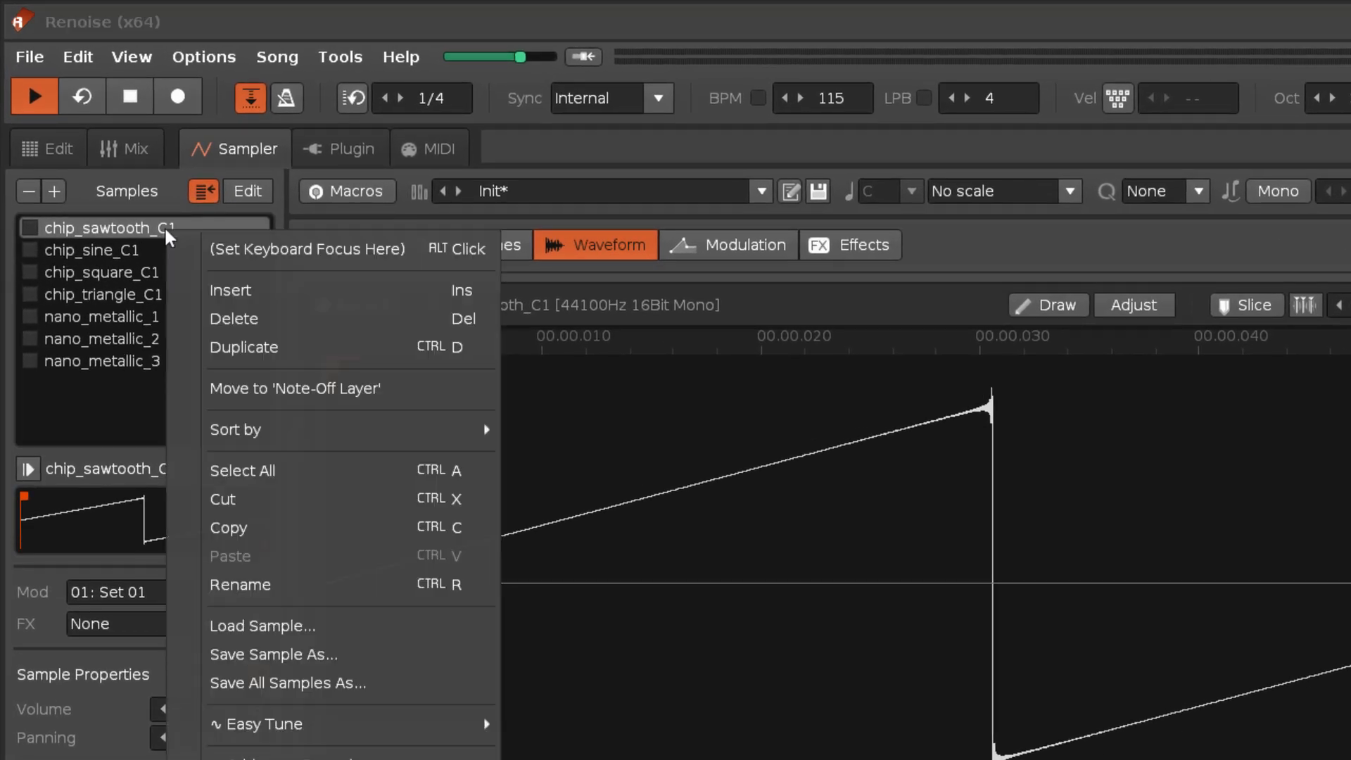
{"action": "left_click", "coordinate": [242, 394]}
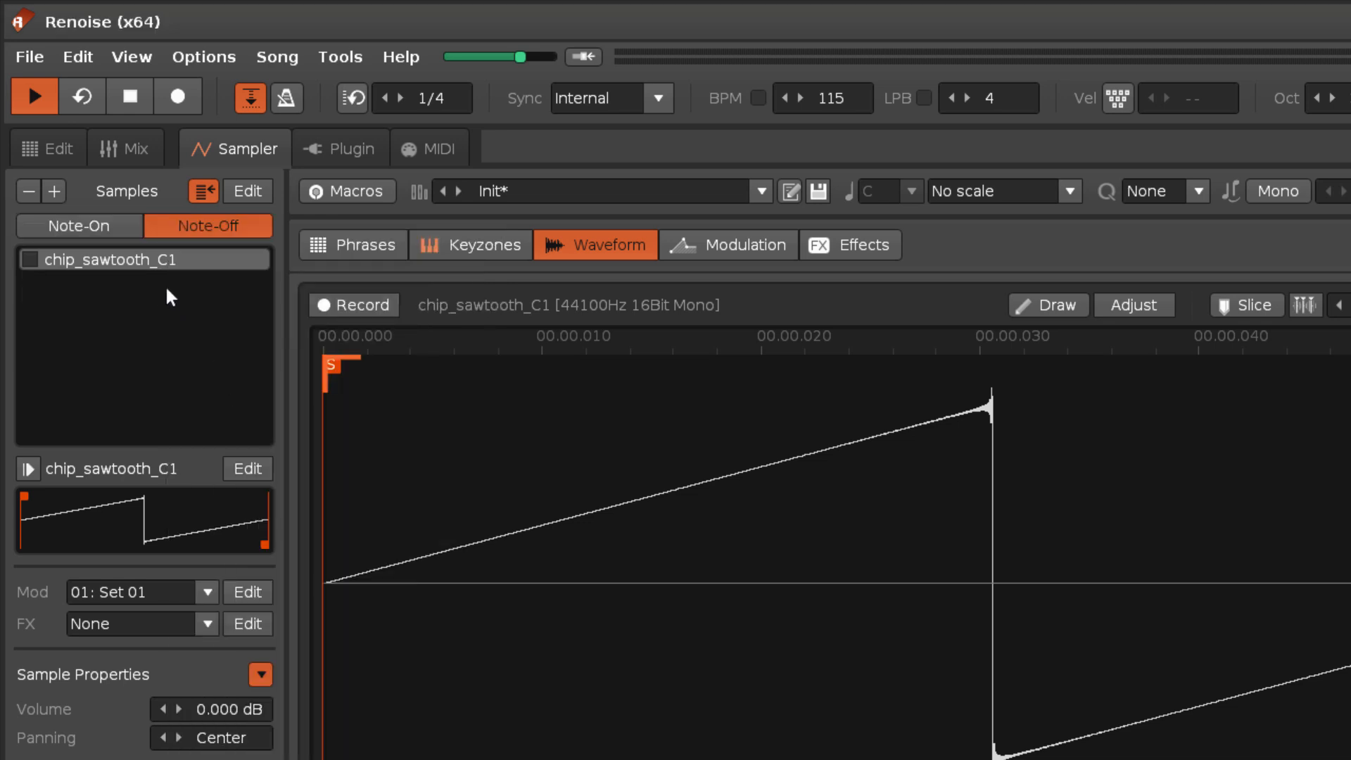
{"action": "right_click", "coordinate": [155, 254]}
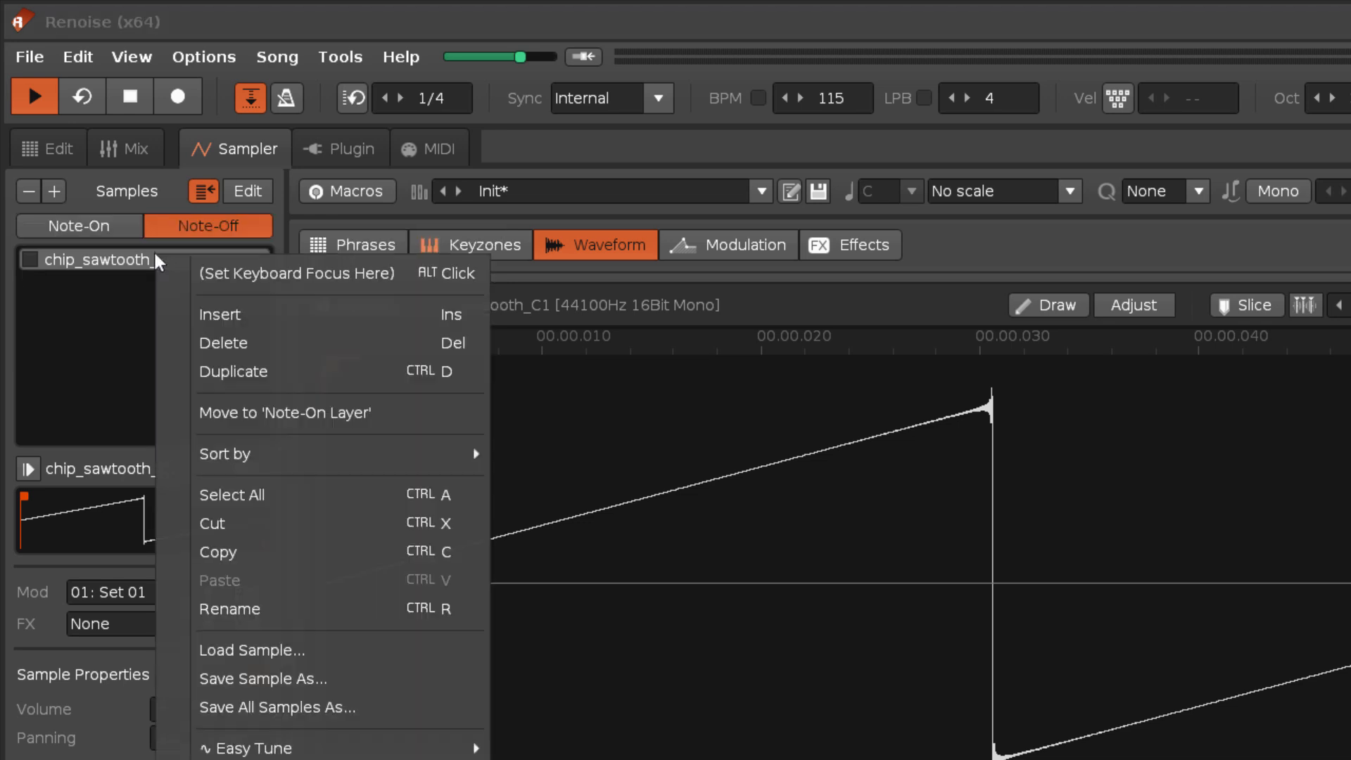
{"action": "left_click", "coordinate": [202, 407]}
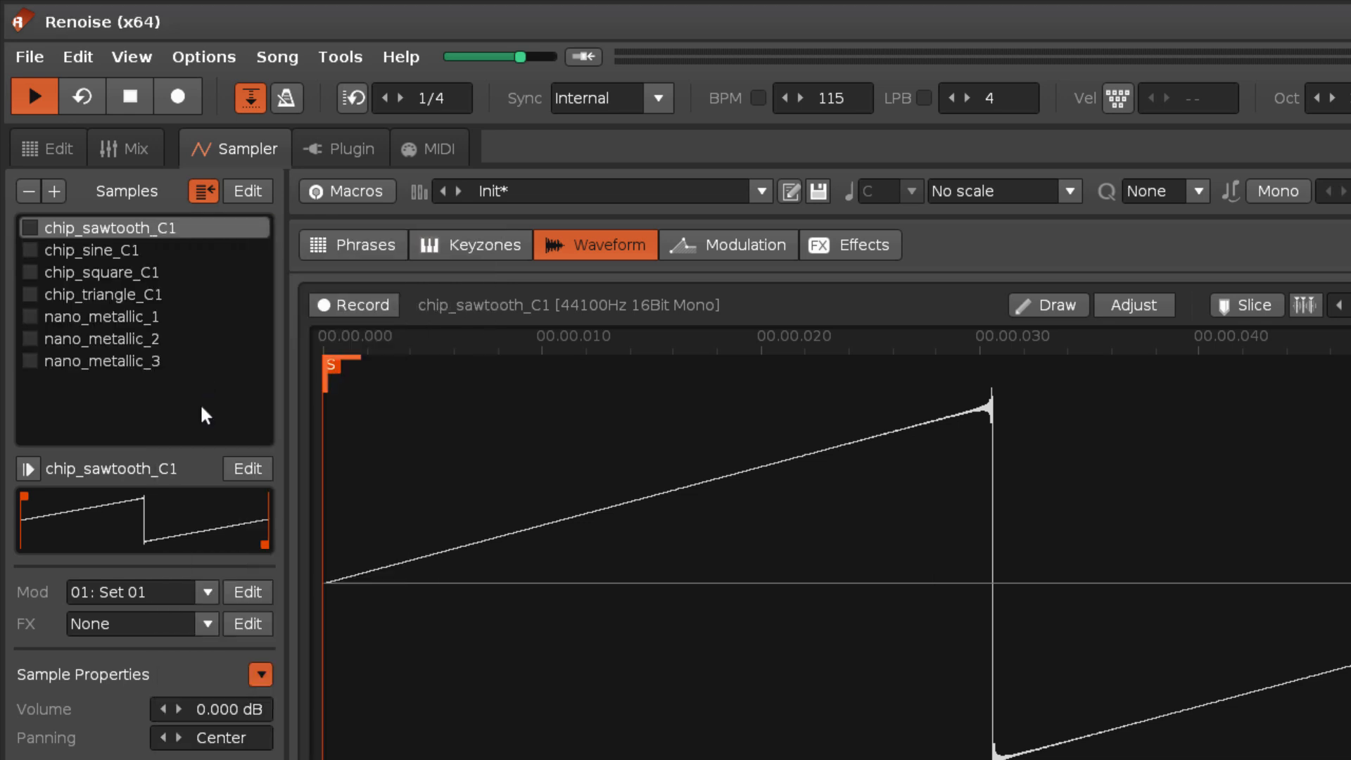
- Move the samples nano_metallic_1, nano_metallic_2 and nano_metallic_3 together to the Note-Off layer
{"action": "left_click", "coordinate": [149, 324]}
{"action": "left_click", "coordinate": [145, 357], "text": "shift"}
{"action": "right_click", "coordinate": [129, 325]}
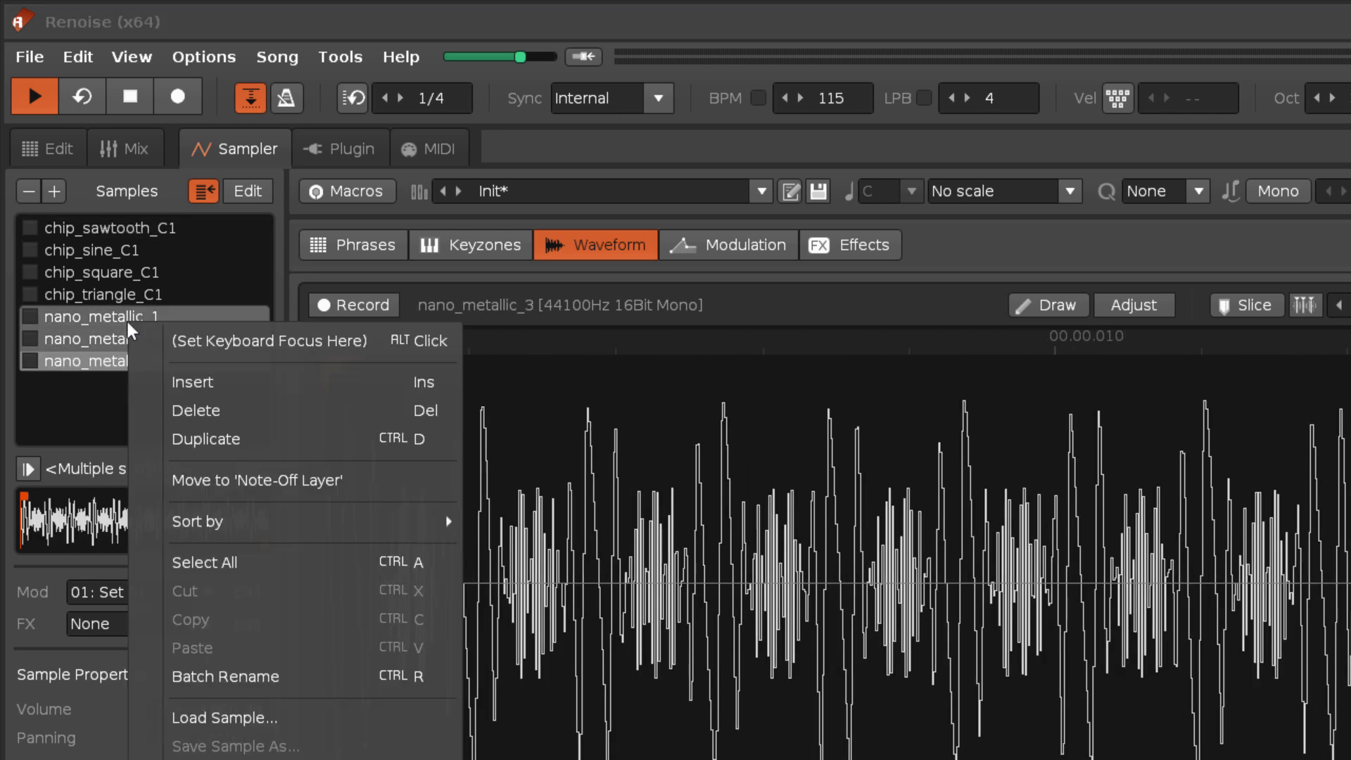
{"action": "left_click", "coordinate": [186, 479]}
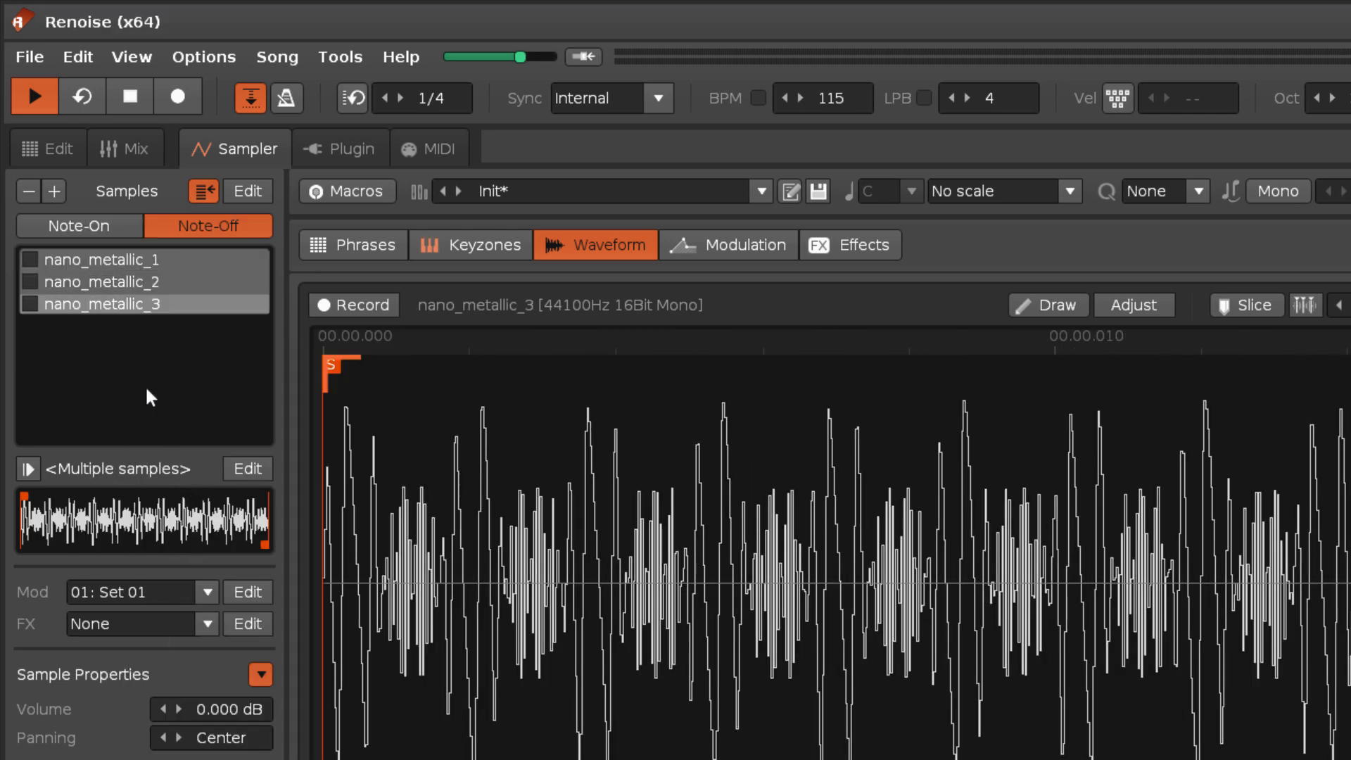
- View chip_sawtooth_C1 in the Note-On layer and nano_metallic_1 in the Note-Off layer
{"action": "left_click", "coordinate": [104, 227]}
{"action": "left_click", "coordinate": [121, 259]}
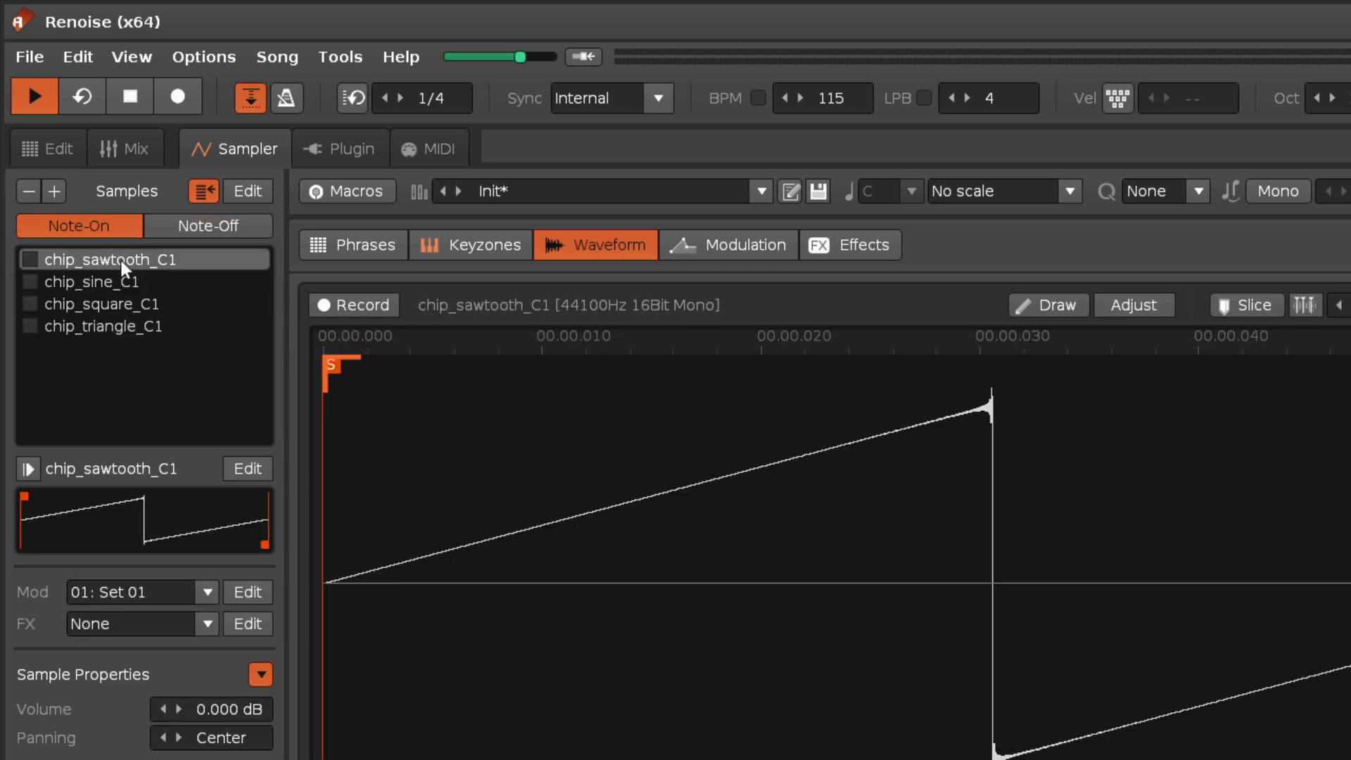
{"action": "left_click", "coordinate": [191, 227]}
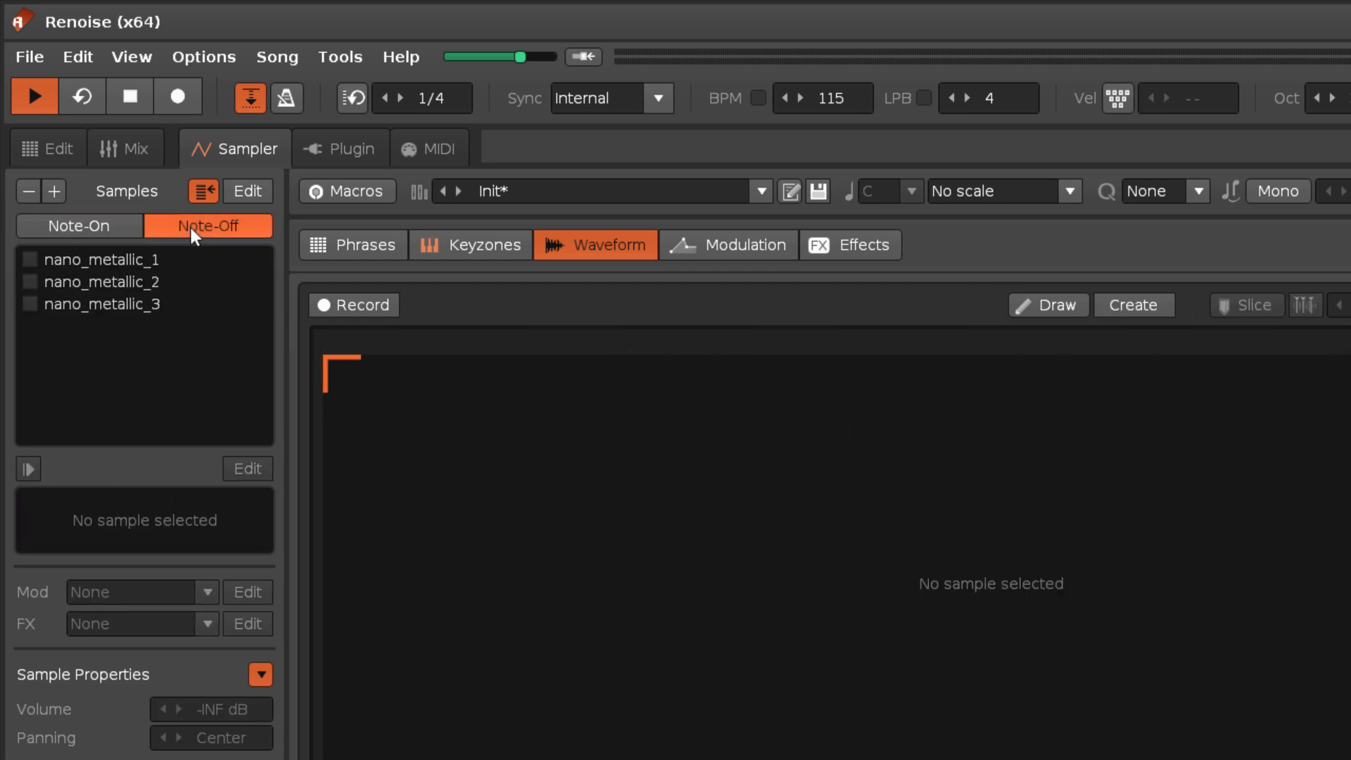
{"action": "left_click", "coordinate": [137, 262]}
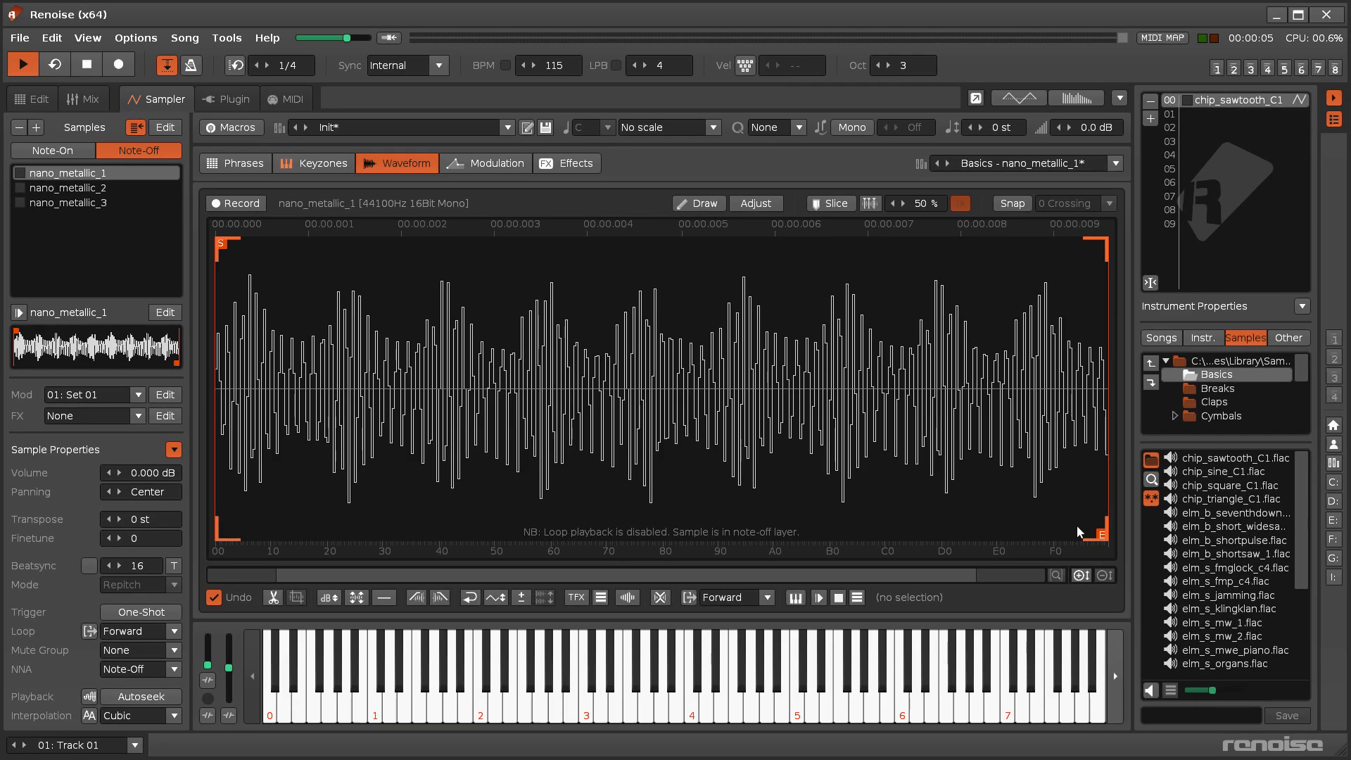
- Add elm_s_mw_1.flac and elm_s_mw_2.flac from the Basics folder to the Note-Off sample list
{"action": "left_click", "coordinate": [1212, 627]}
{"action": "left_click", "coordinate": [1216, 636], "text": "shift"}
{"action": "left_click_drag", "start_coordinate": [1213, 634], "coordinate": [82, 255]}
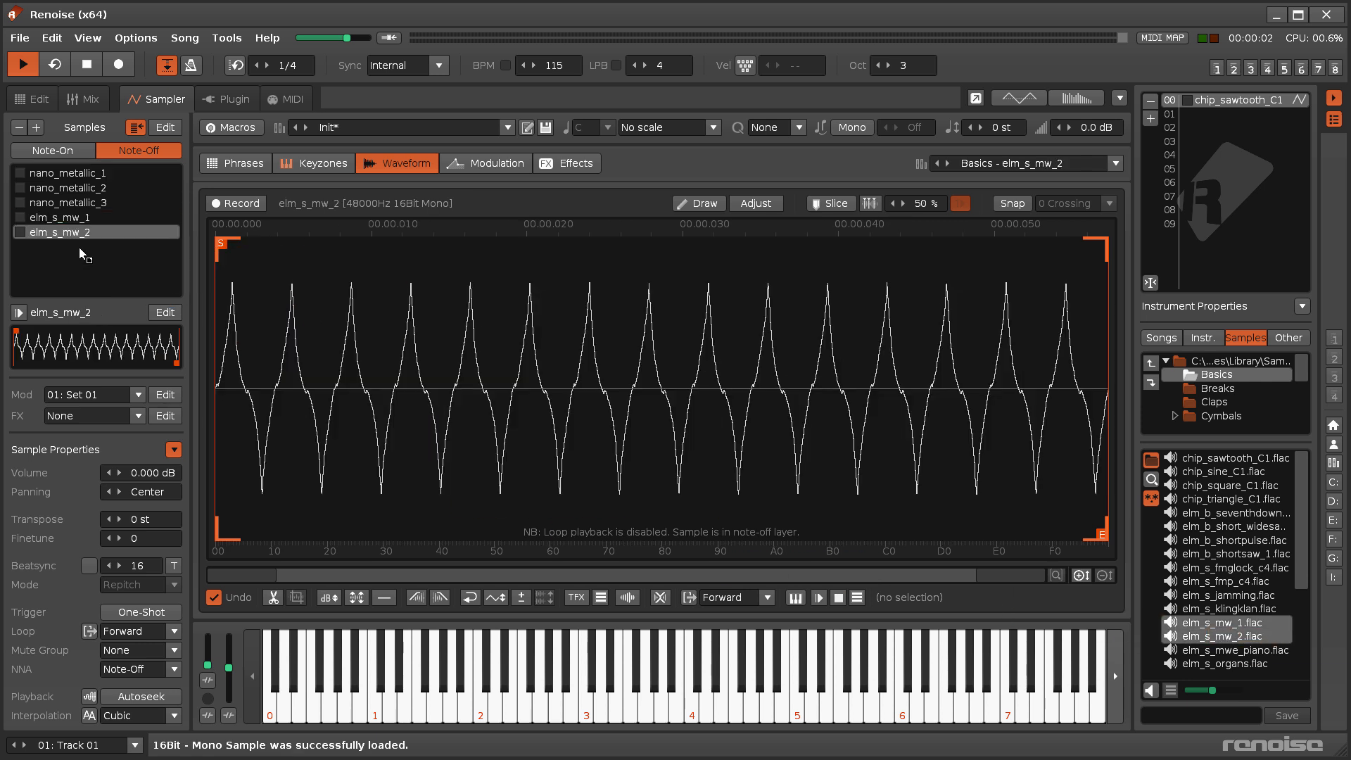
- Load elm_s_fmp_c4.flac from the Basics folder into the Note-On layer
{"action": "left_click", "coordinate": [70, 151]}
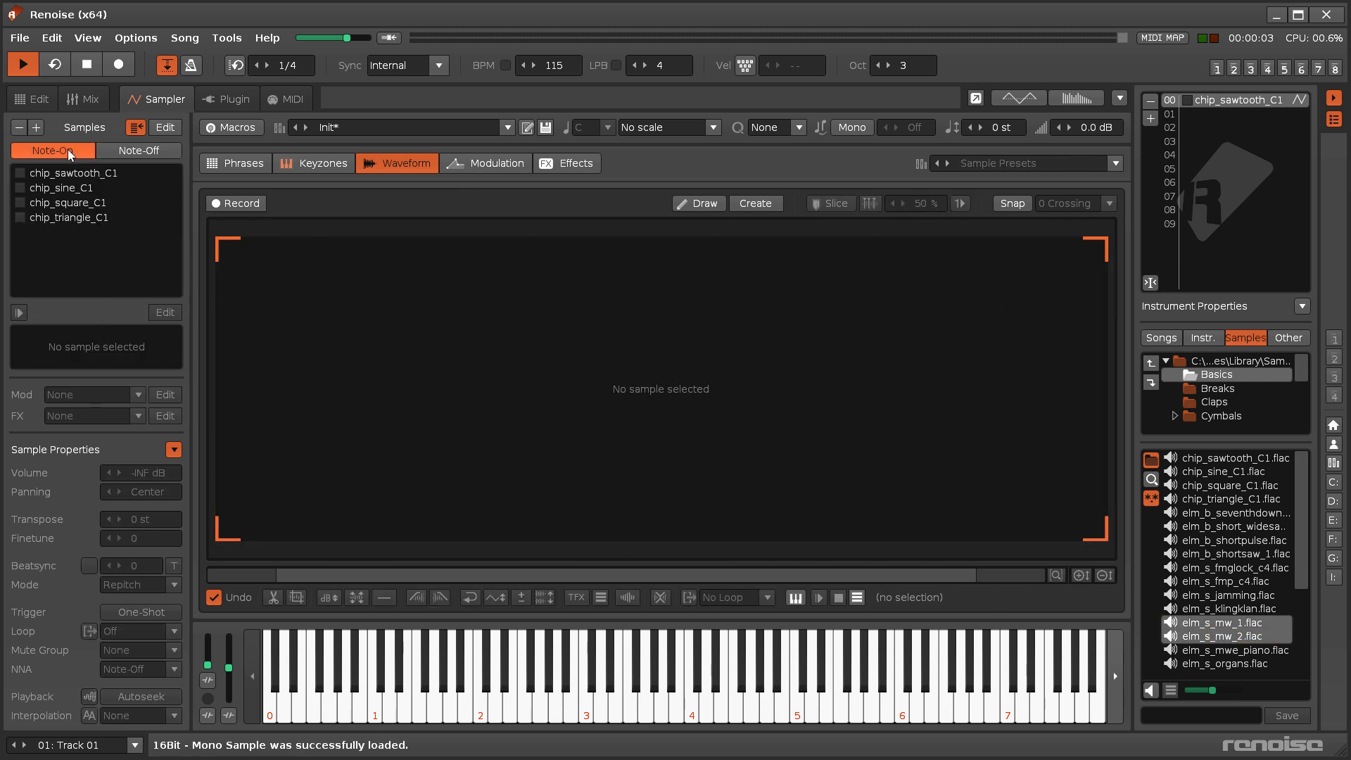
{"action": "double_click", "coordinate": [1224, 582]}
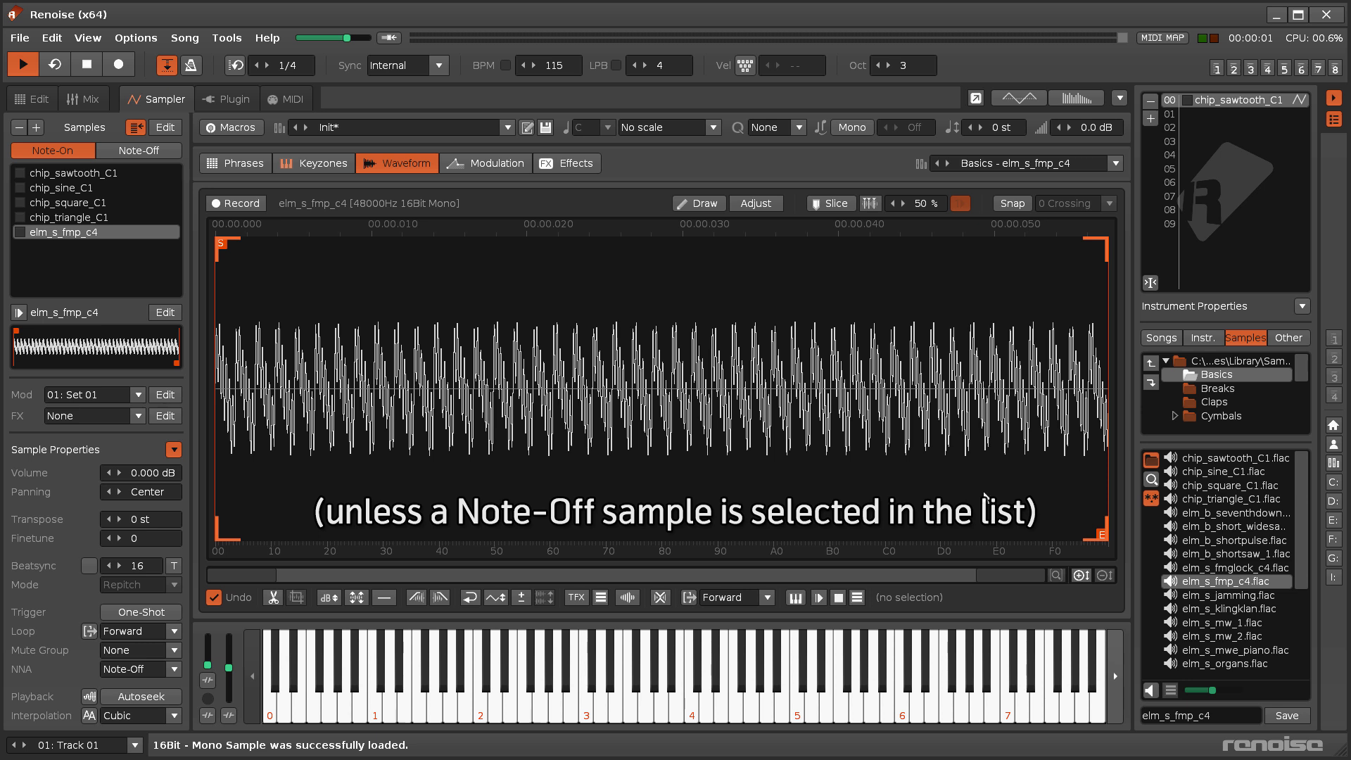
- In the keyzone map, move elm_s_fmp_c4 to the Note-Off layer and return it to the Note-On layer
{"action": "left_click", "coordinate": [316, 169]}
{"action": "right_click", "coordinate": [350, 296]}
{"action": "left_click", "coordinate": [444, 396]}
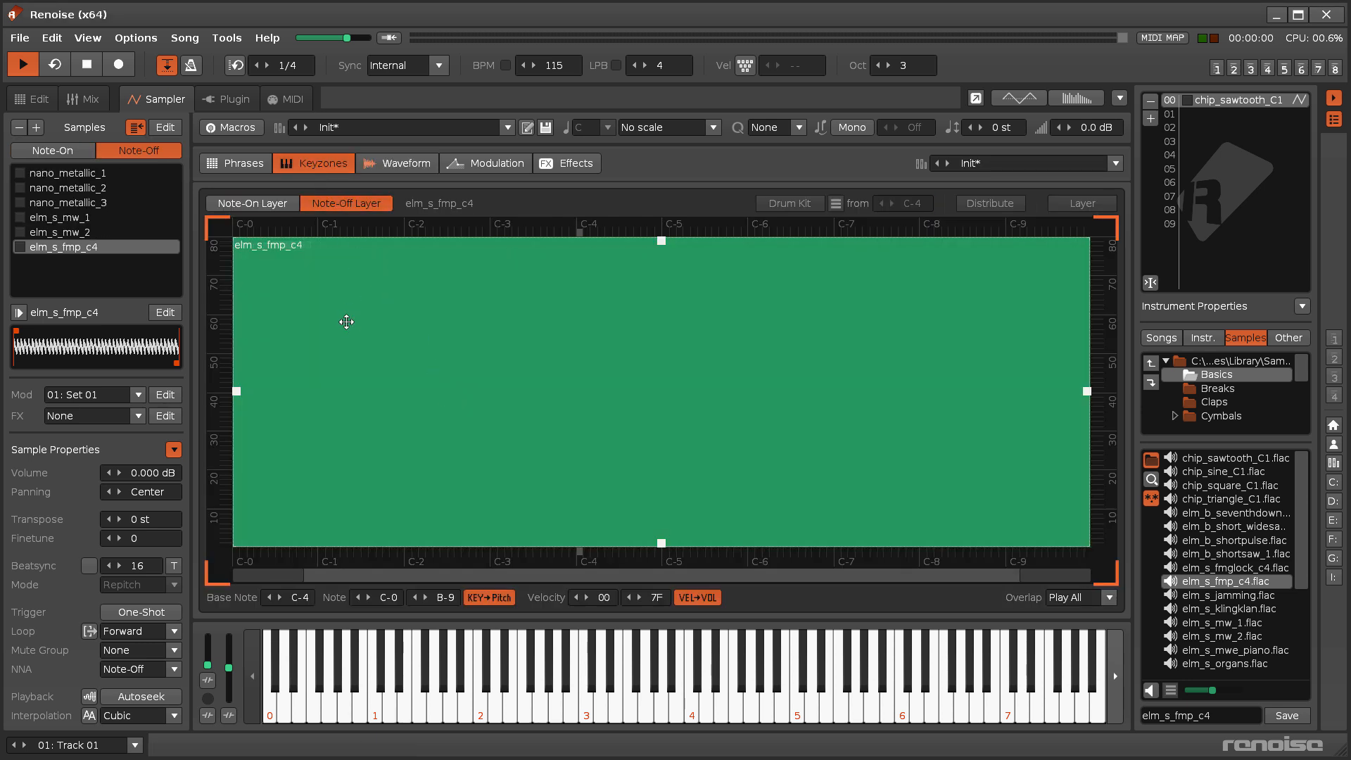
{"action": "right_click", "coordinate": [342, 328]}
{"action": "left_click", "coordinate": [418, 418]}
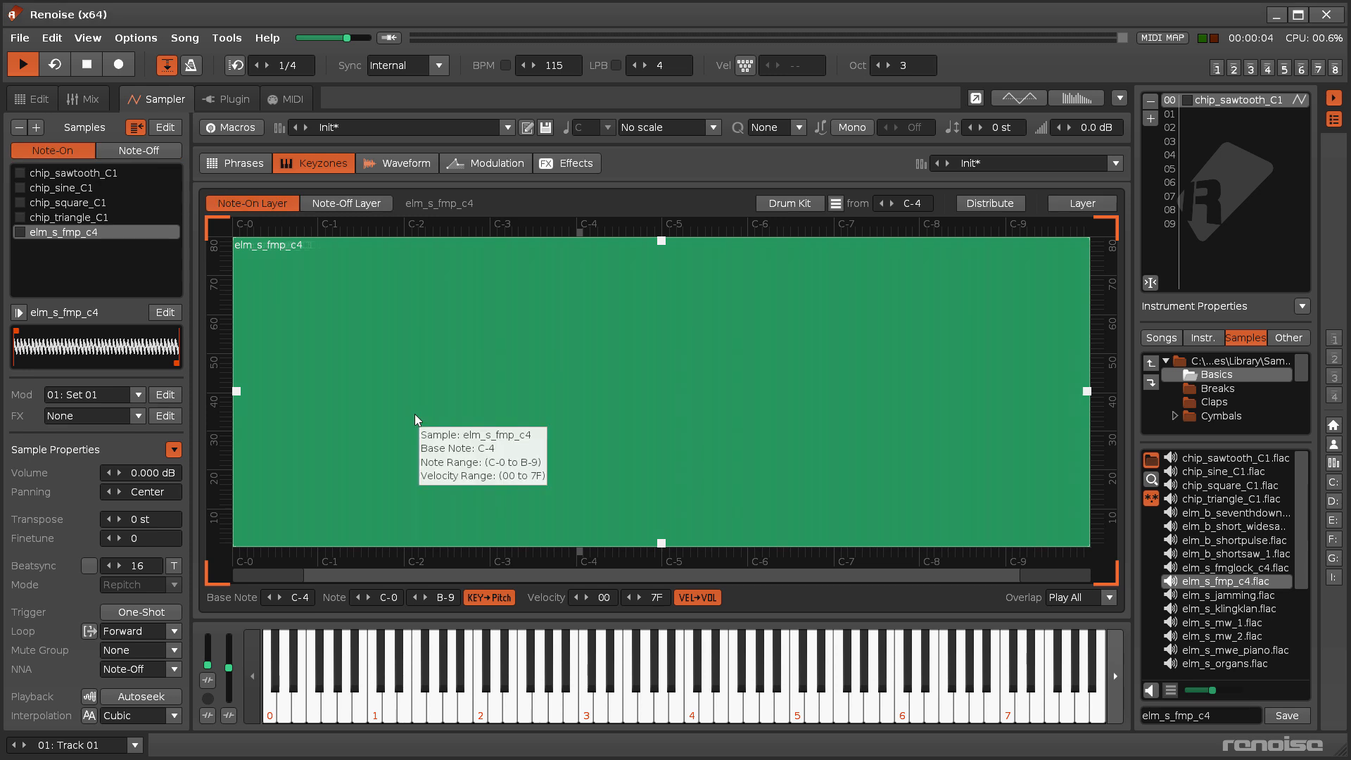
- Add elm_b_shortpulse.flac from the Basics folder to the Note-Off layer's keyzone map
{"action": "left_click", "coordinate": [346, 202]}
{"action": "left_click_drag", "start_coordinate": [1250, 535], "coordinate": [369, 328]}
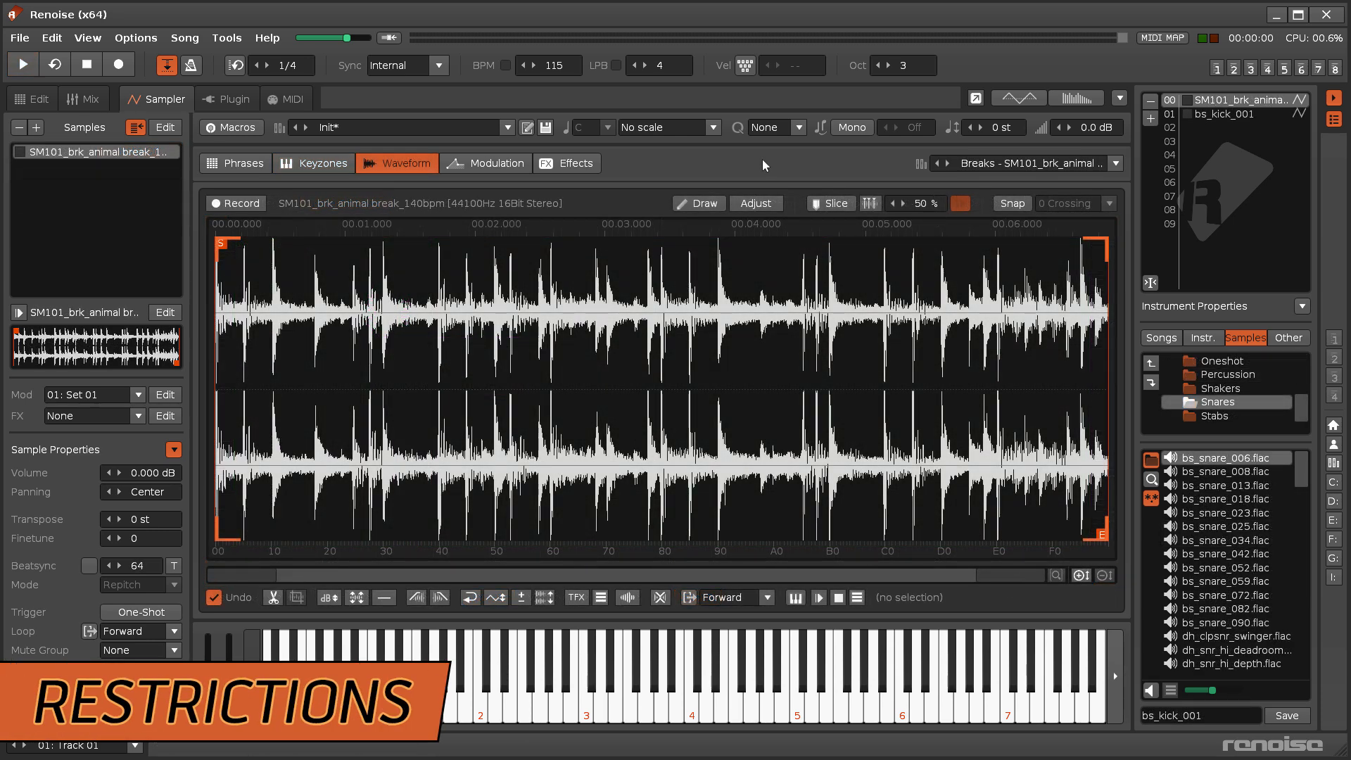
- Auto-slice the SM101_brk_animal break sample at 50 % sensitivity and check whether it can be moved to the Note-Off layer
{"action": "left_click", "coordinate": [872, 205]}
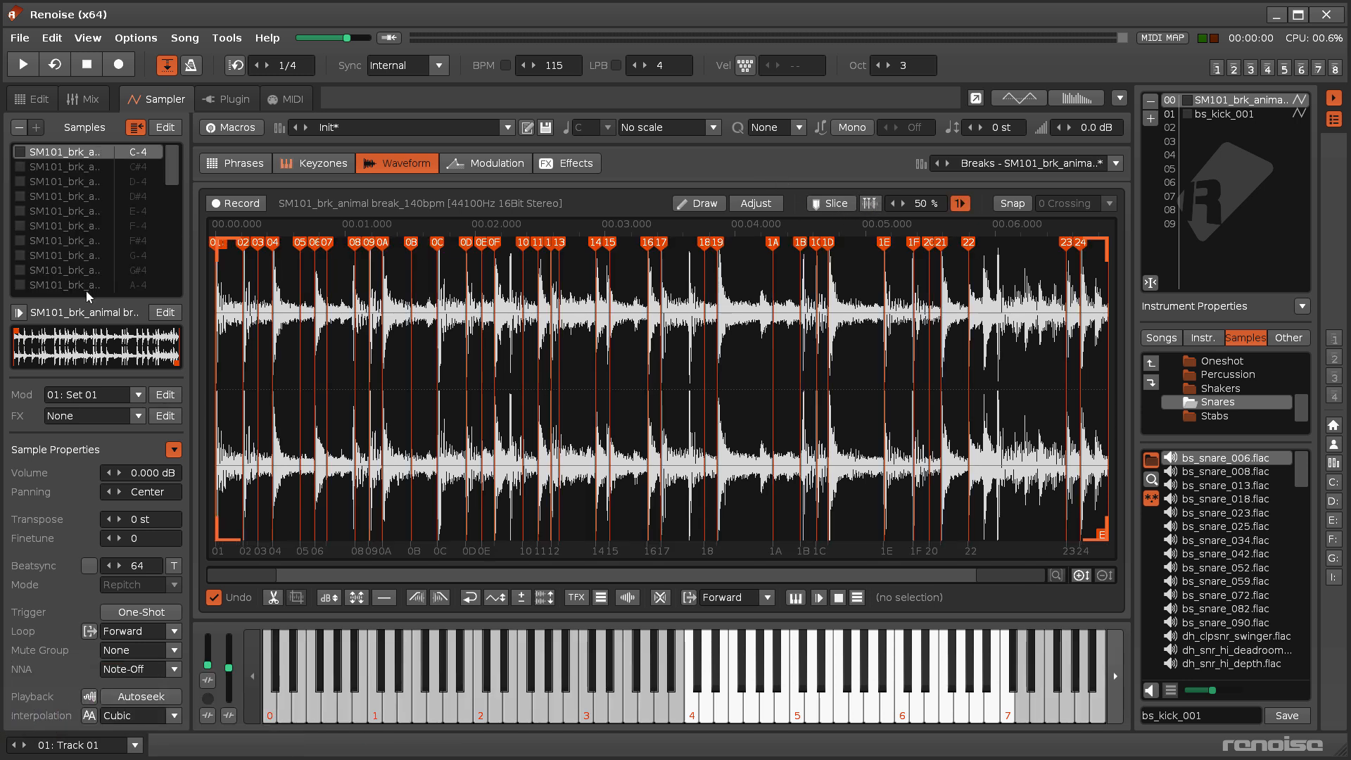
{"action": "right_click", "coordinate": [79, 161]}
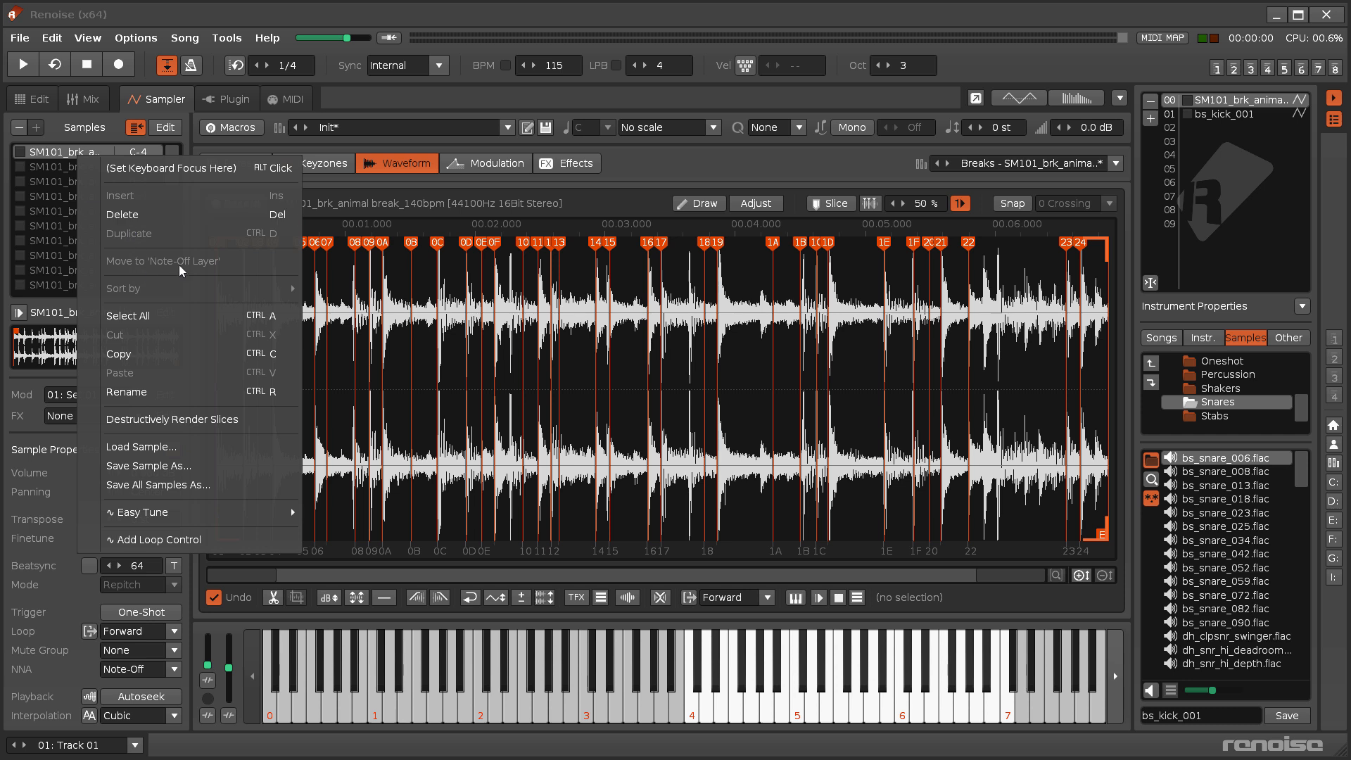
- Try to slice the bs_kick_001 sample of instrument 01, cancelling the removal of its other samples
{"action": "left_click", "coordinate": [1250, 122]}
{"action": "left_click", "coordinate": [97, 151]}
{"action": "left_click", "coordinate": [82, 153]}
{"action": "left_click", "coordinate": [79, 173]}
{"action": "left_click", "coordinate": [820, 206]}
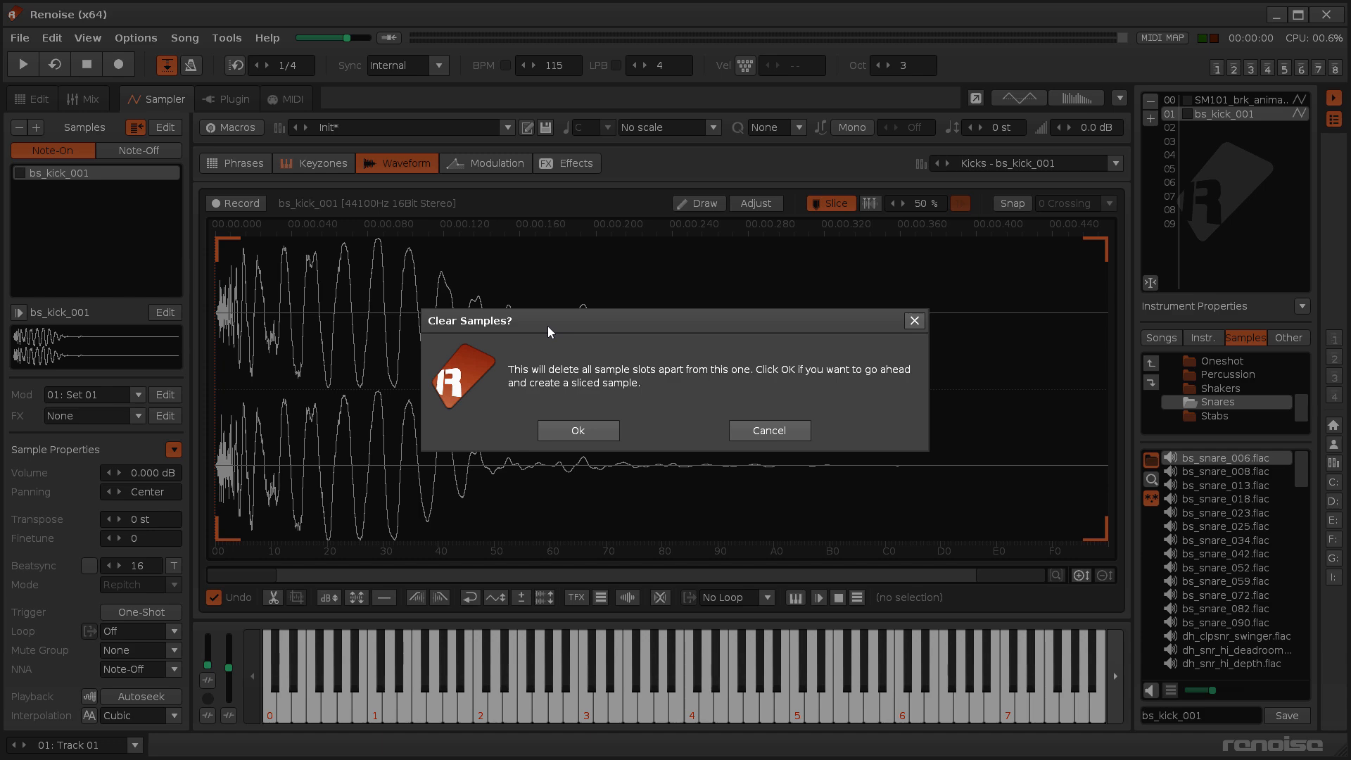
{"action": "left_click", "coordinate": [763, 428]}
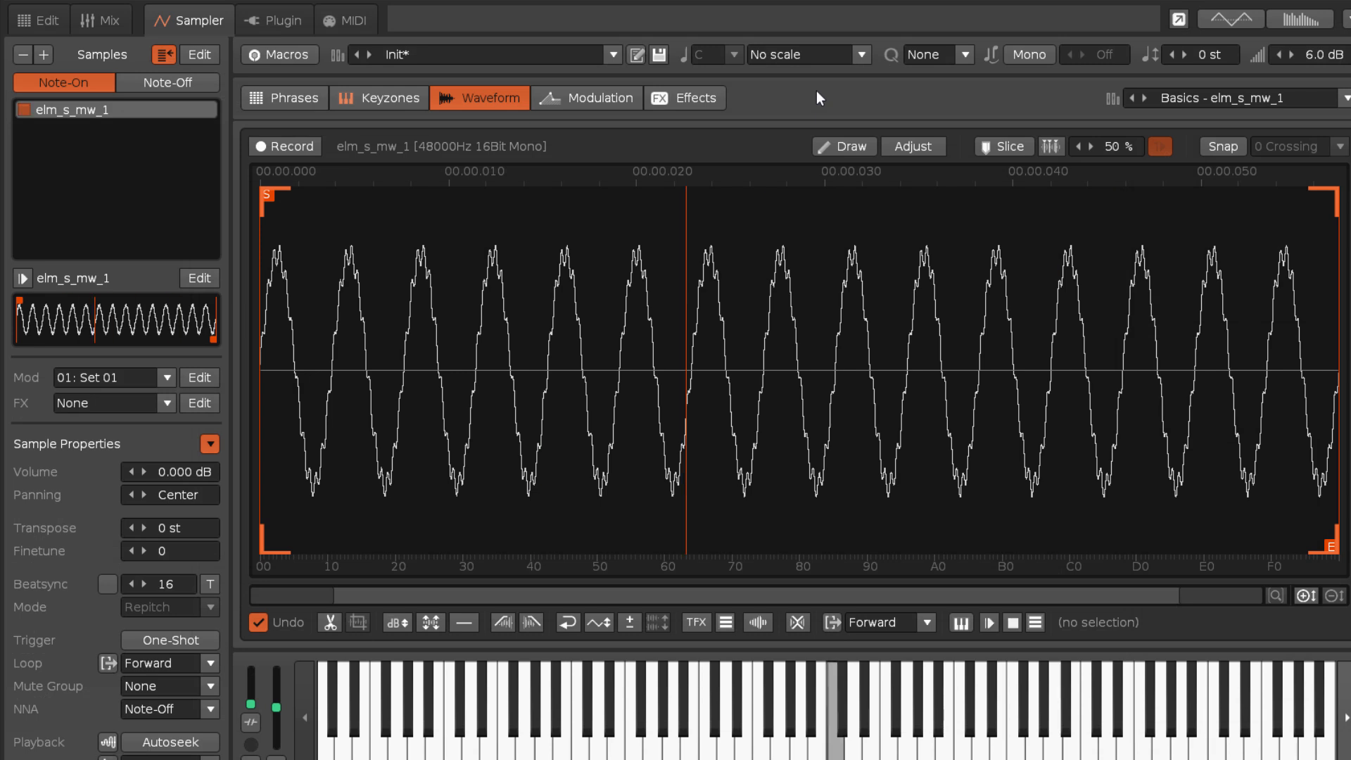
- Select elm_s_mw_2 in the Note-Off layer and trigger a note to hear the instrument
{"action": "left_click", "coordinate": [200, 85]}
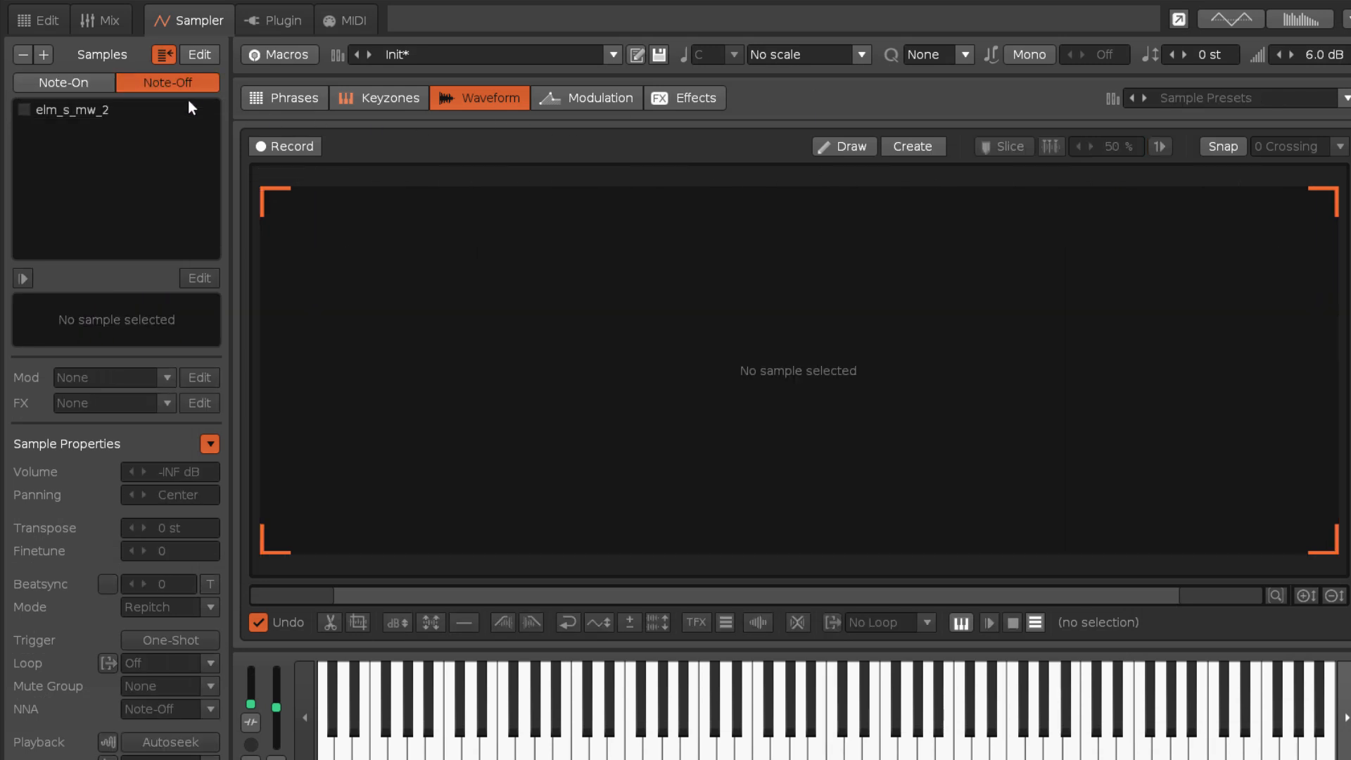
{"action": "left_click", "coordinate": [187, 107]}
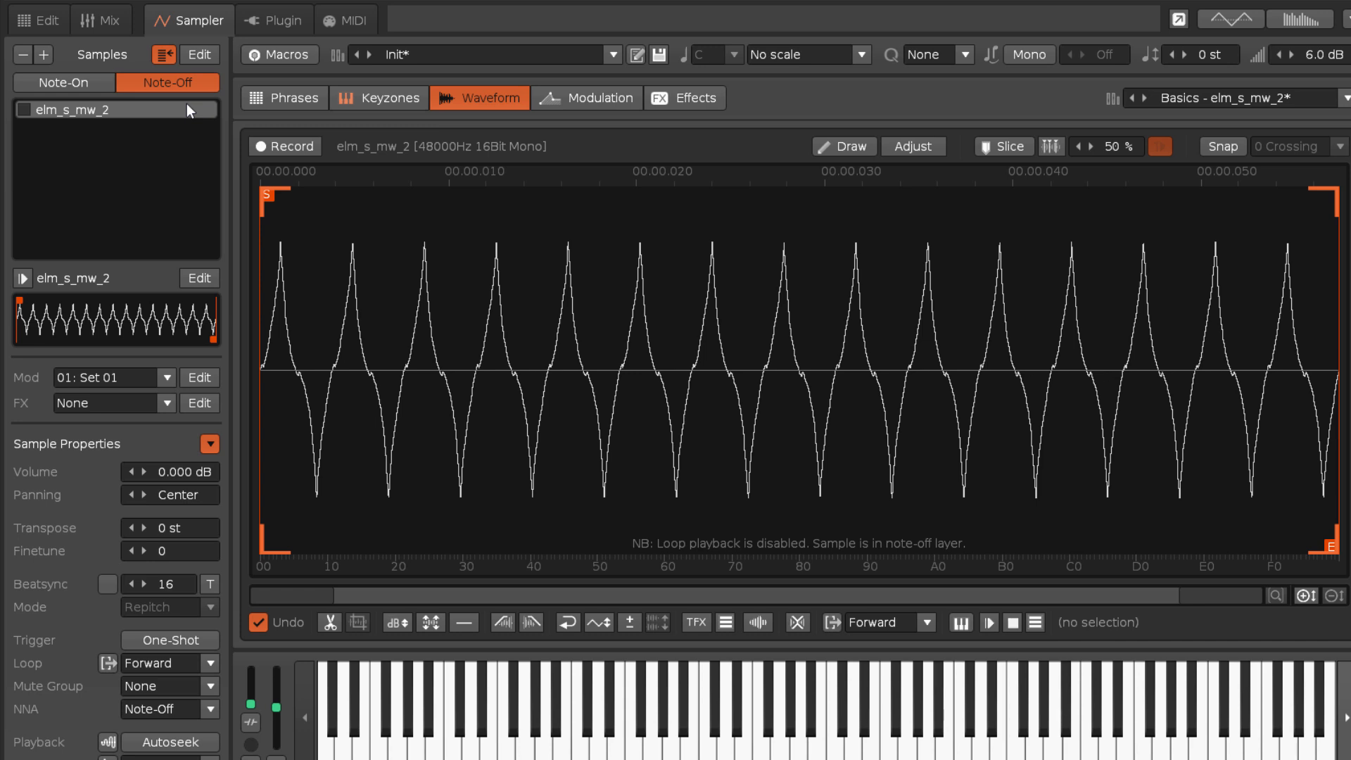
{"action": "key", "text": "z"}
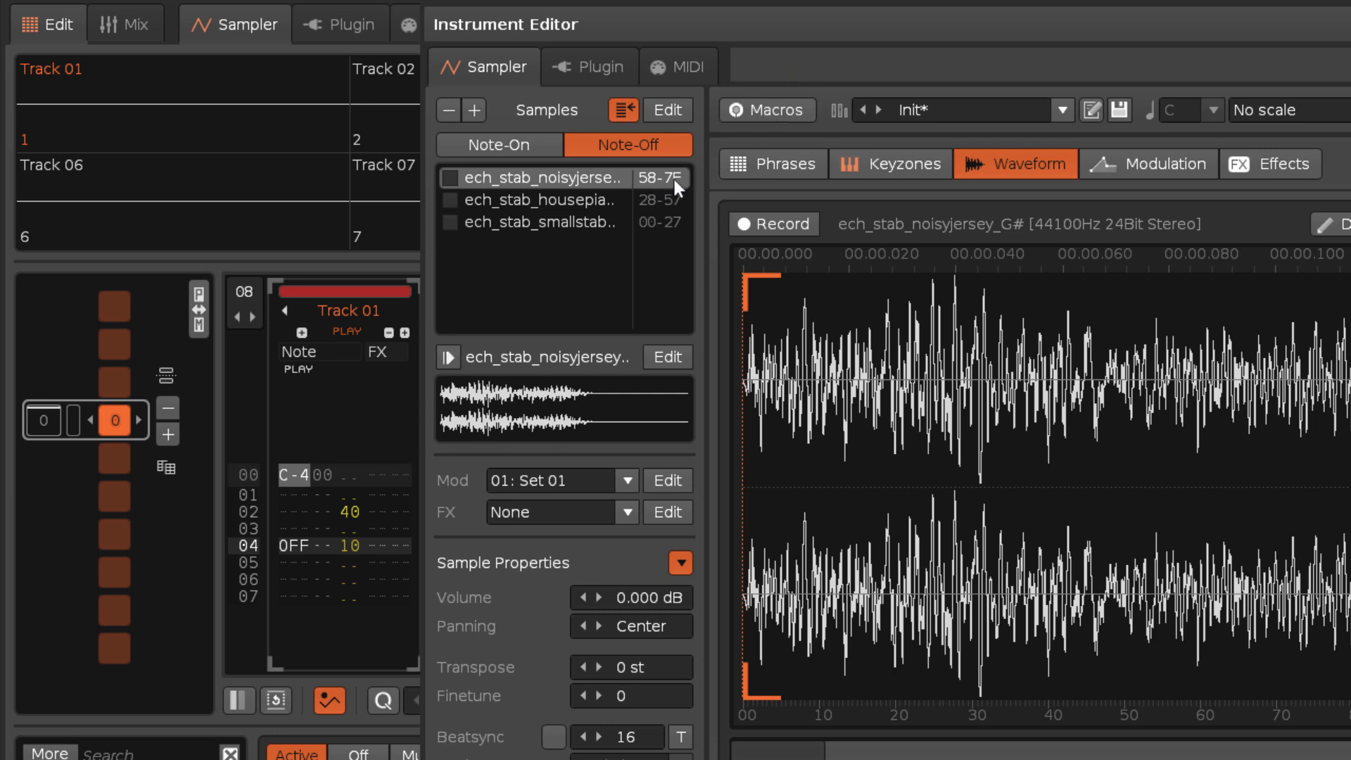
- Examine the velocity ranges of the three ech_stab Note-Off samples in the list and keyzone map, and play the pattern
{"action": "left_click", "coordinate": [619, 201]}
{"action": "left_click", "coordinate": [595, 224]}
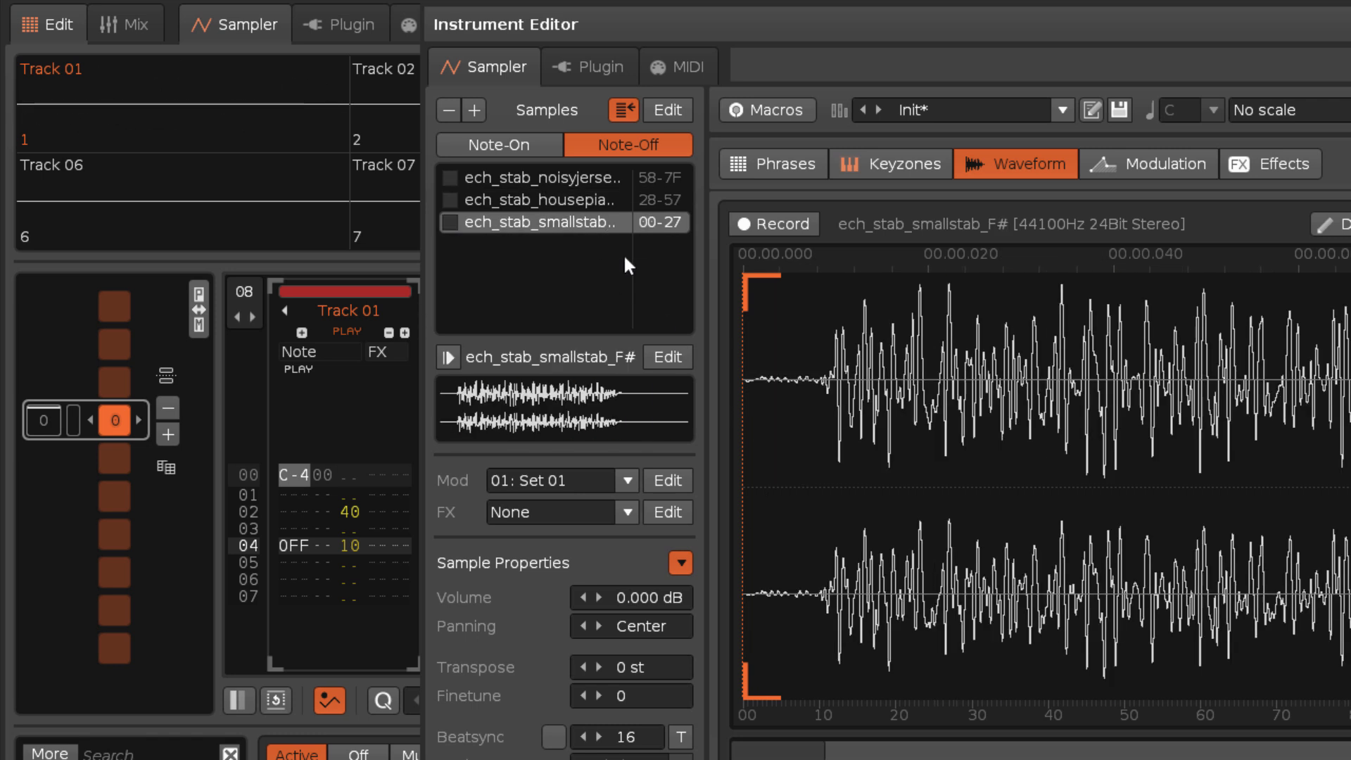
{"action": "left_click", "coordinate": [563, 177]}
{"action": "left_click", "coordinate": [876, 168]}
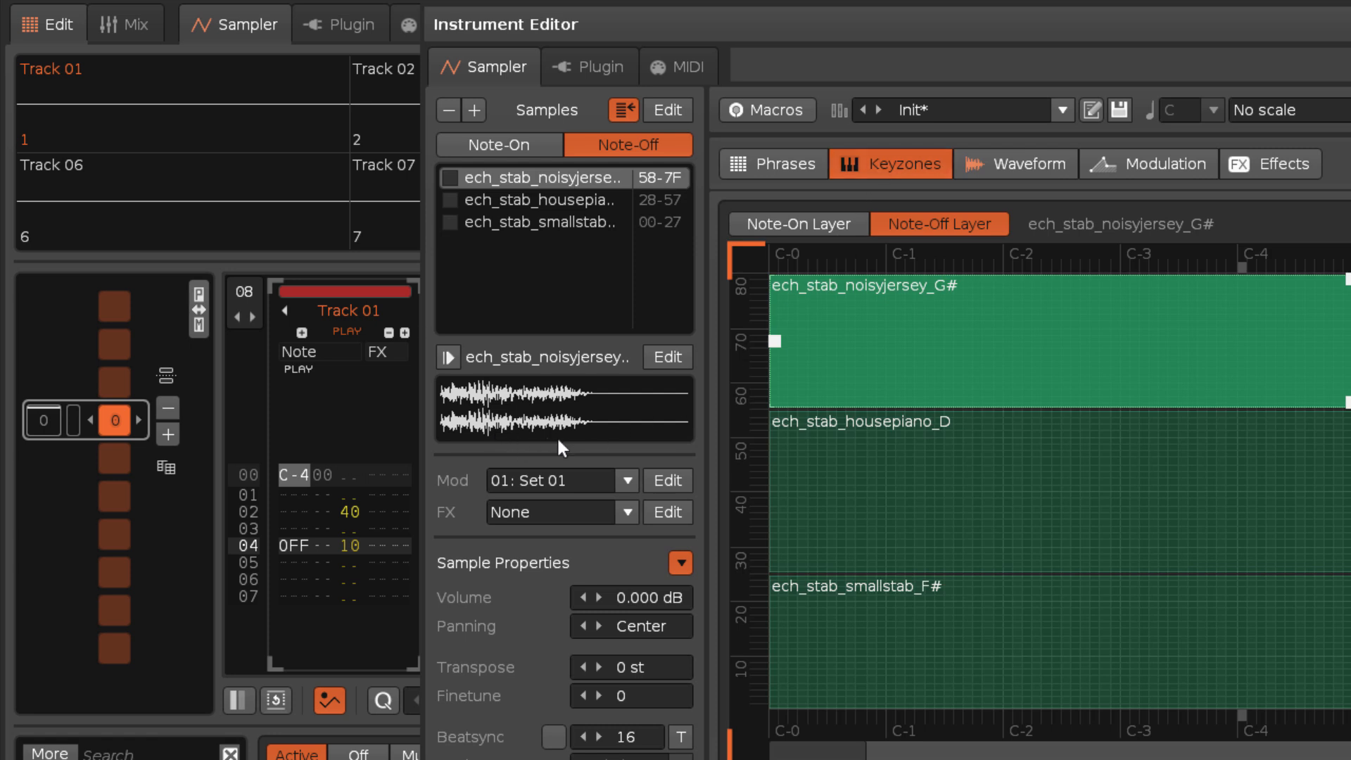
{"action": "key", "text": "space"}
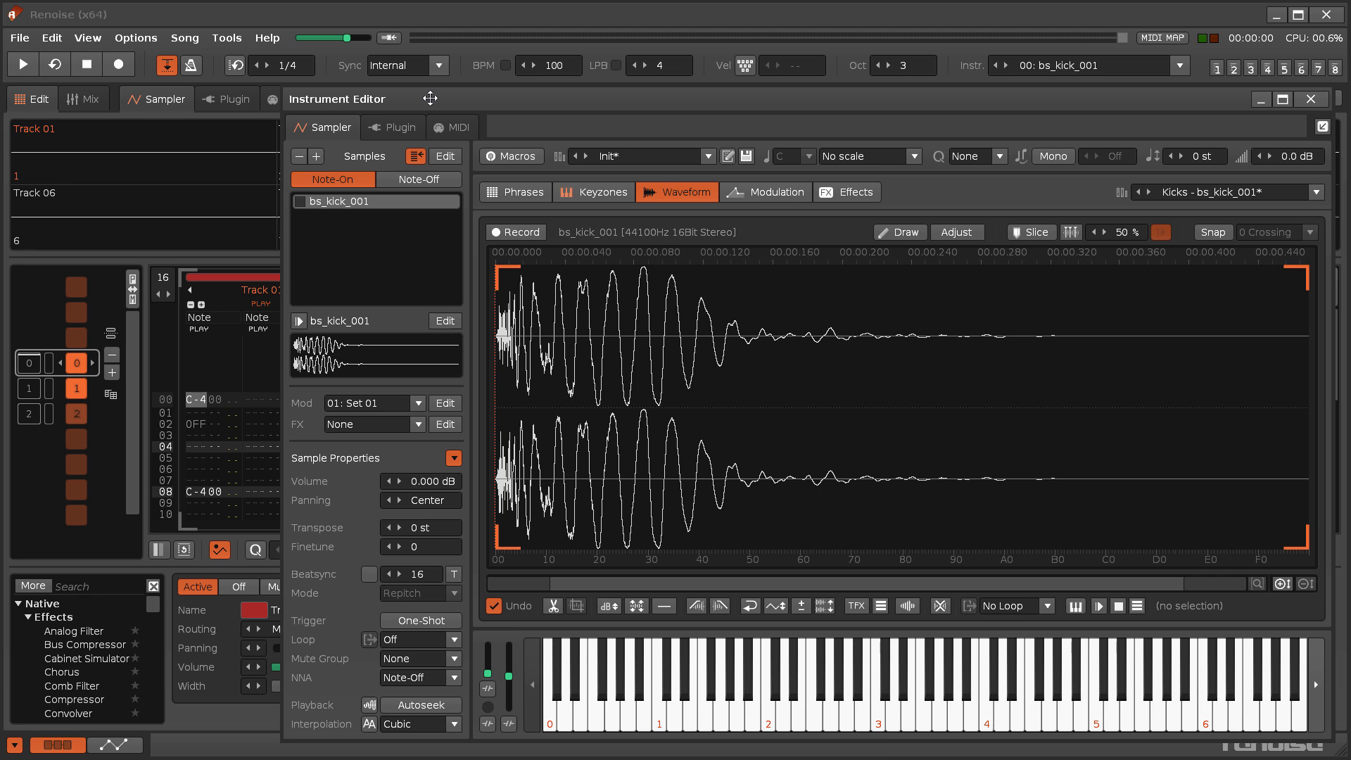
- Play the first pattern with the bs_kick_001 instrument and stop playback
{"action": "key", "text": "space"}
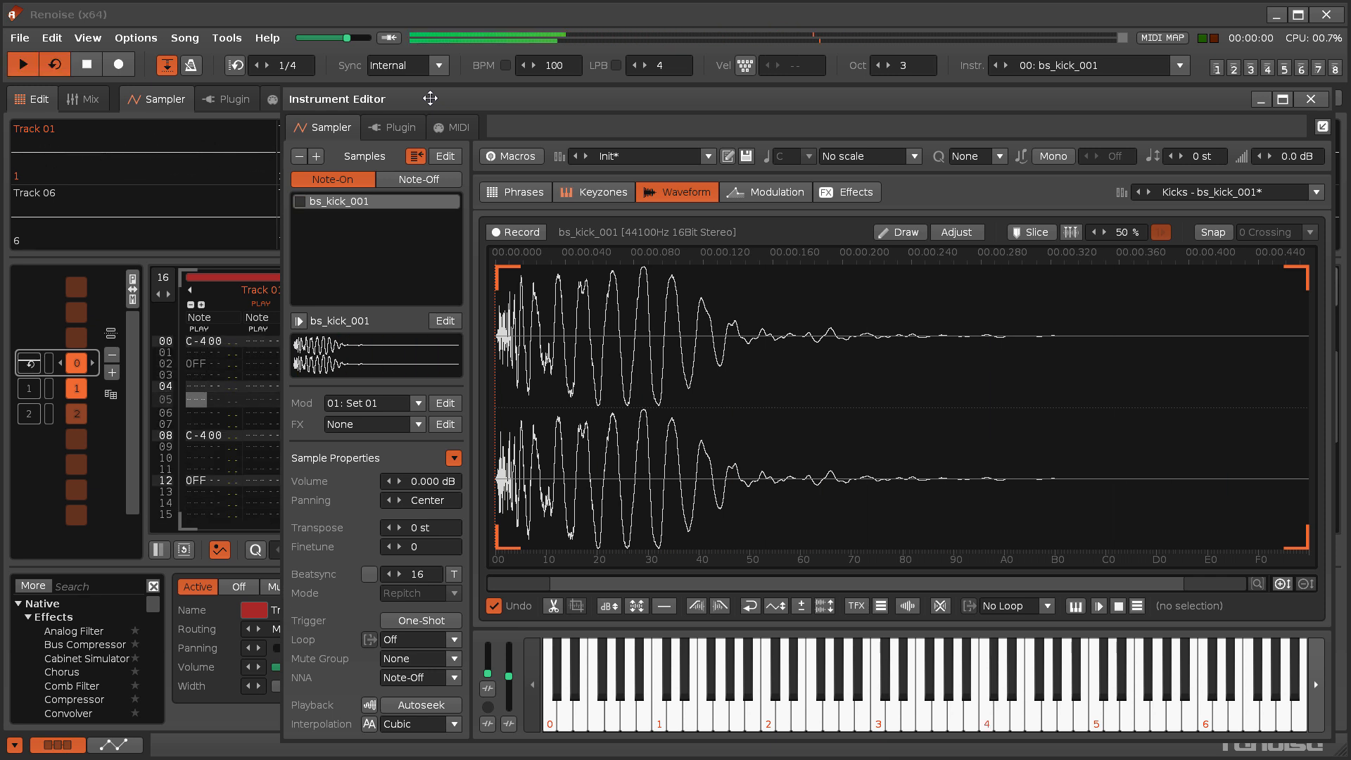
{"action": "key", "text": "space"}
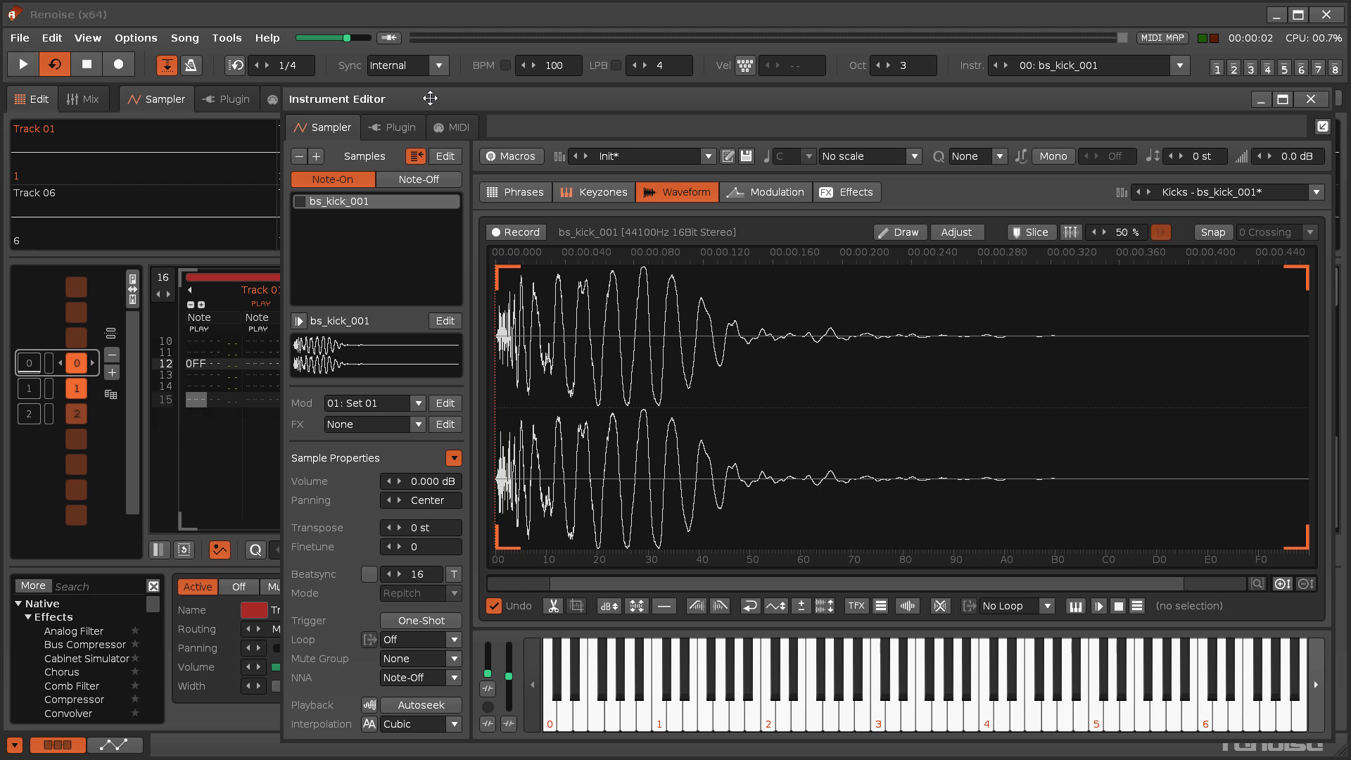
- Switch to the bs_snare_008 instrument and examine the keyzones of bs_kick_004, bs_kick_006 and the Note-Off sample bs_snare_008
{"action": "scroll", "coordinate": [1034, 67], "scroll_direction": "down", "scroll_amount": 1}
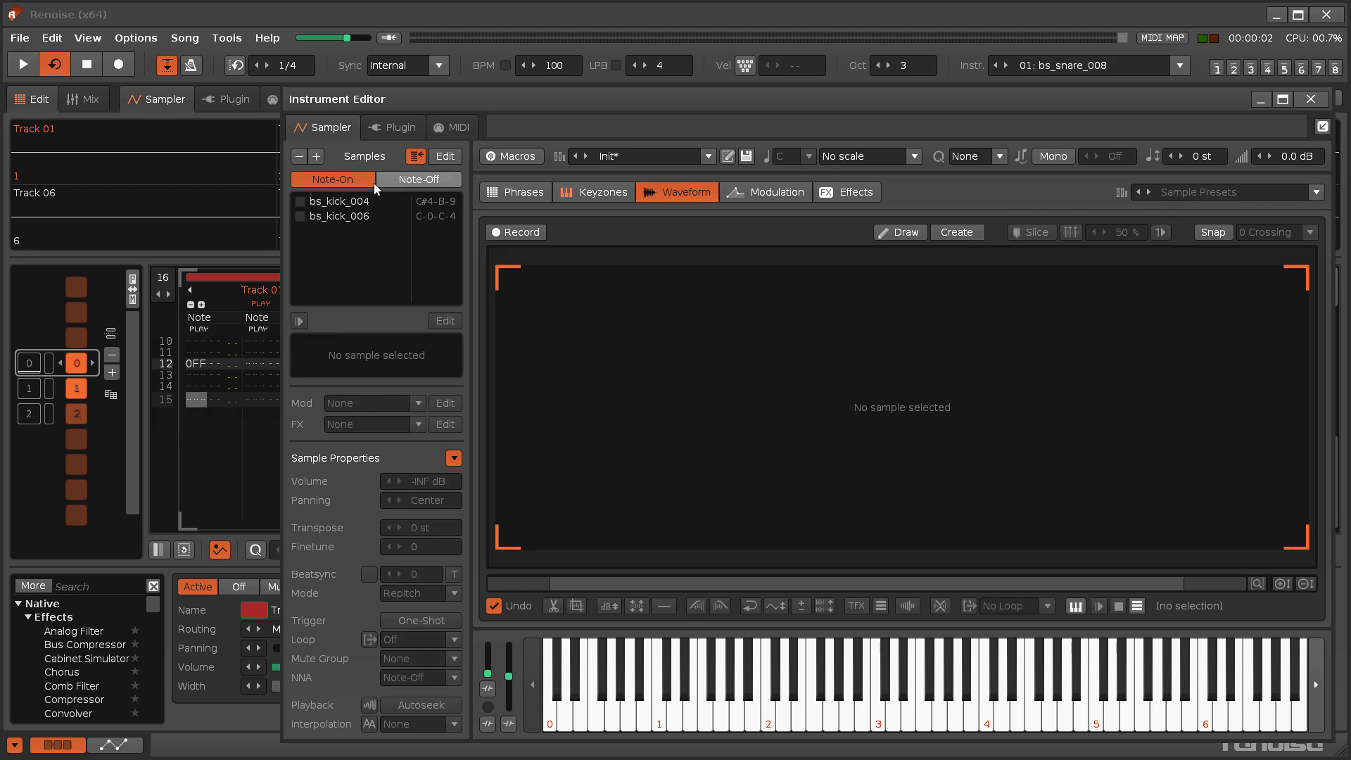
{"action": "left_click", "coordinate": [353, 202]}
{"action": "left_click", "coordinate": [355, 216]}
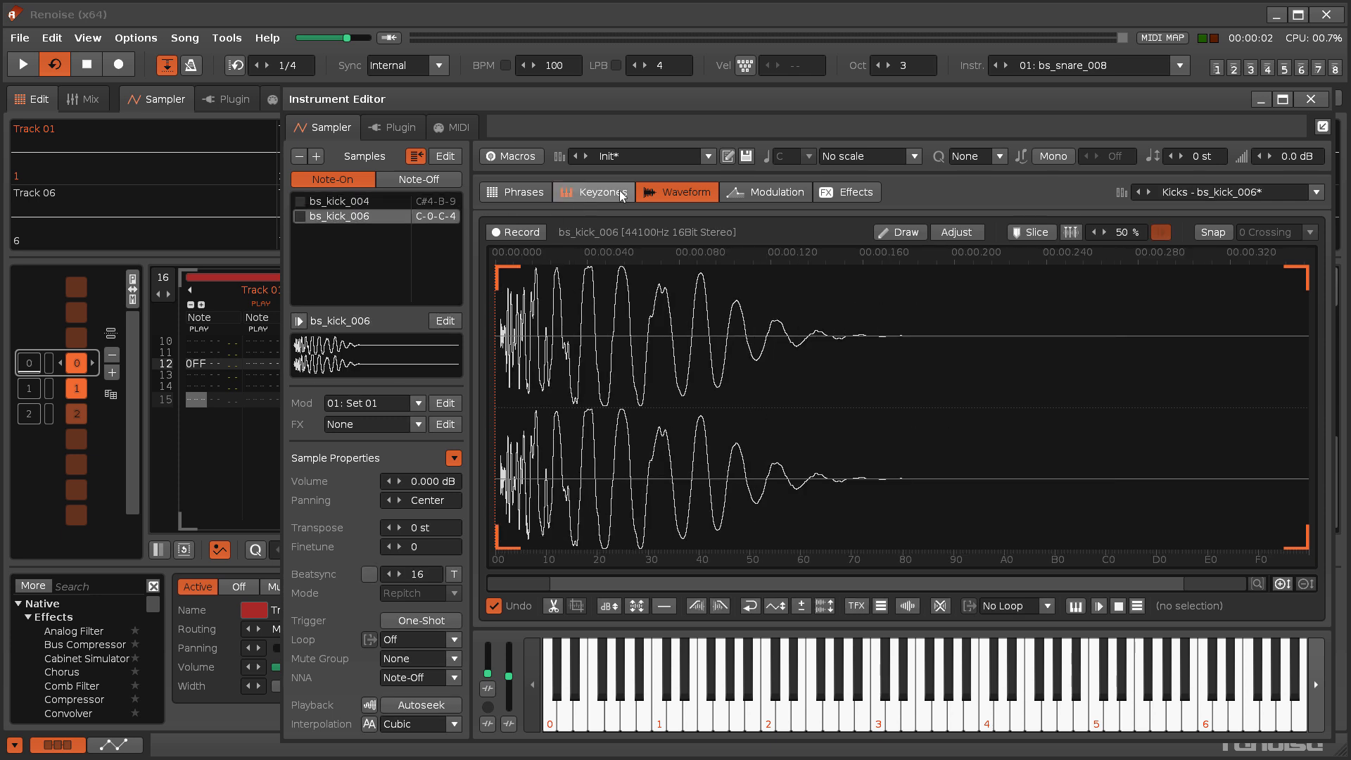
{"action": "left_click", "coordinate": [595, 192]}
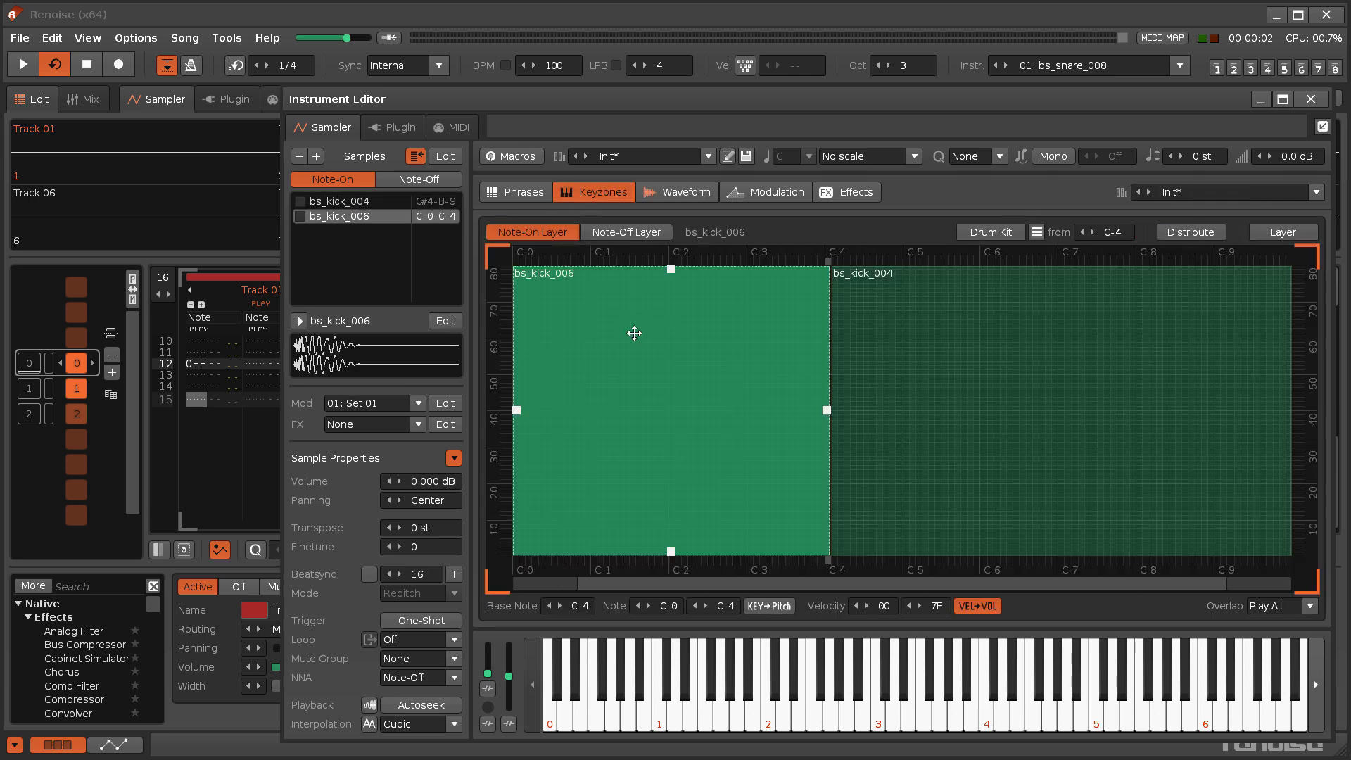
{"action": "left_click", "coordinate": [422, 180]}
{"action": "left_click", "coordinate": [366, 203]}
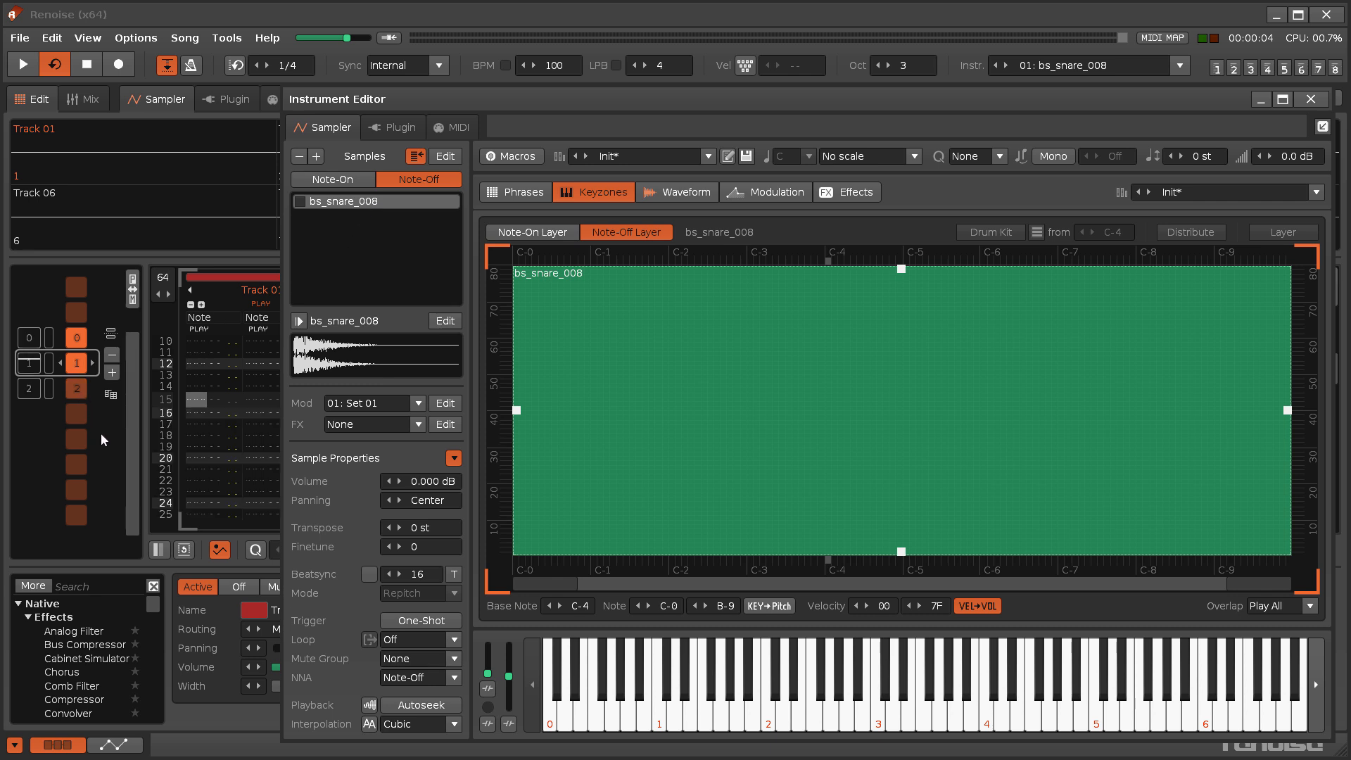
- Play pattern 1 with the bs_snare_008 keyzones shown, and play it again with the sample's waveform shown
{"action": "key", "text": "space"}
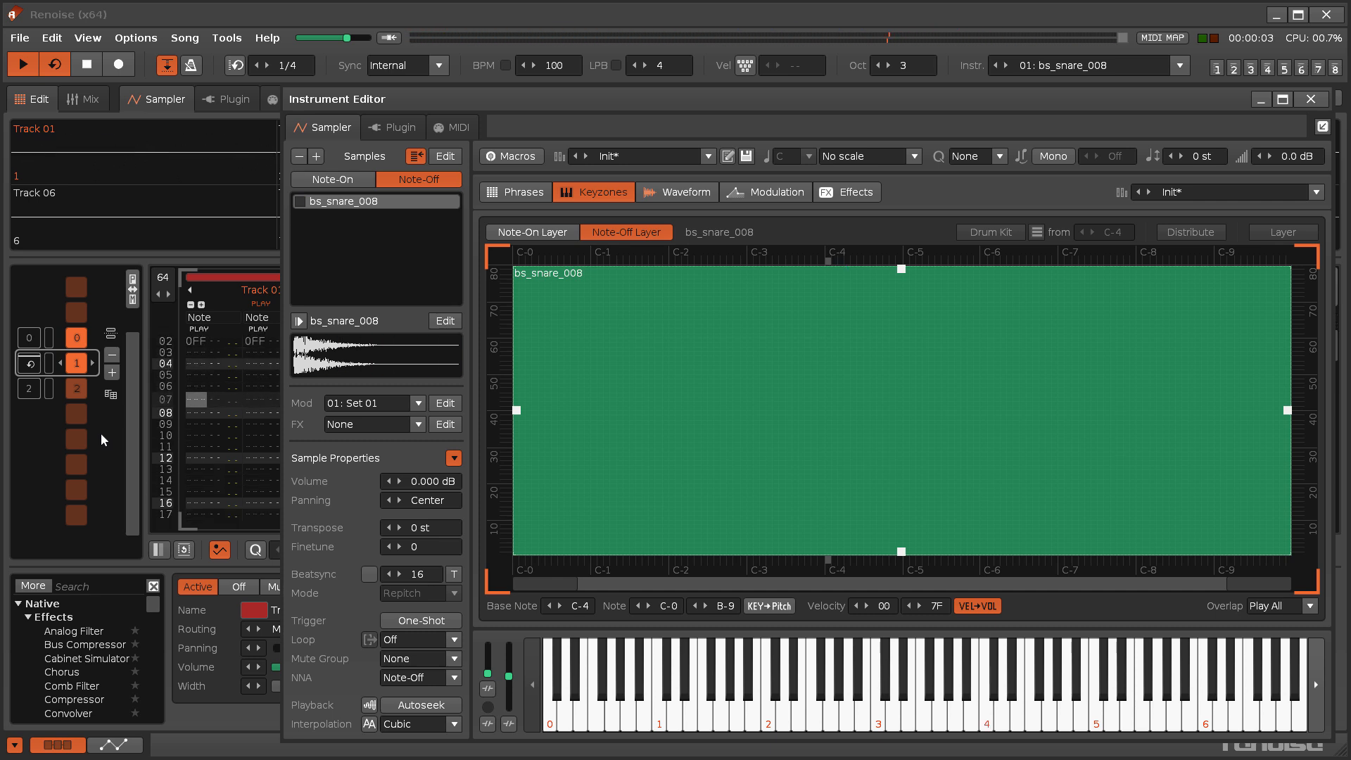
{"action": "key", "text": "space"}
{"action": "left_click", "coordinate": [677, 192]}
{"action": "key", "text": "space"}
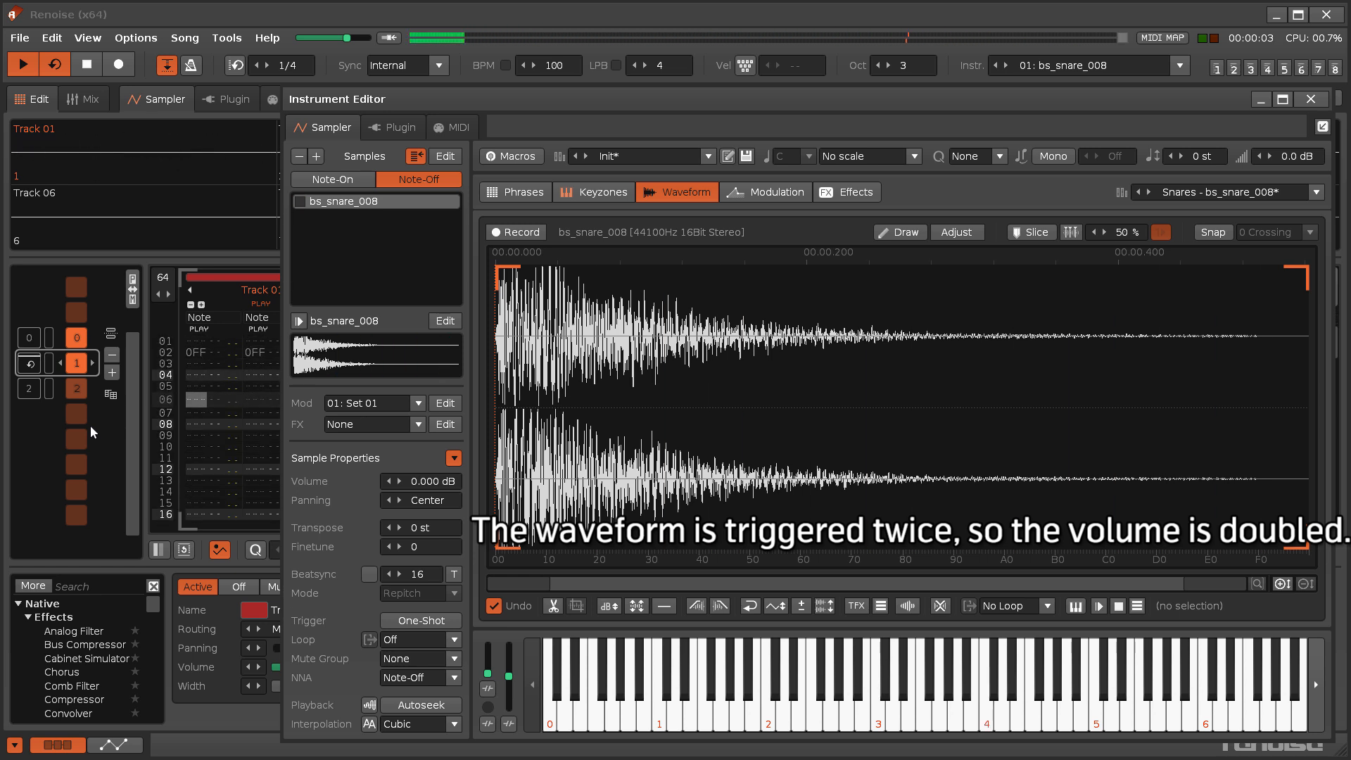
- Stop playback and set the new note action of bs_kick_001's Note-On sample to Continue
{"action": "key", "text": "space"}
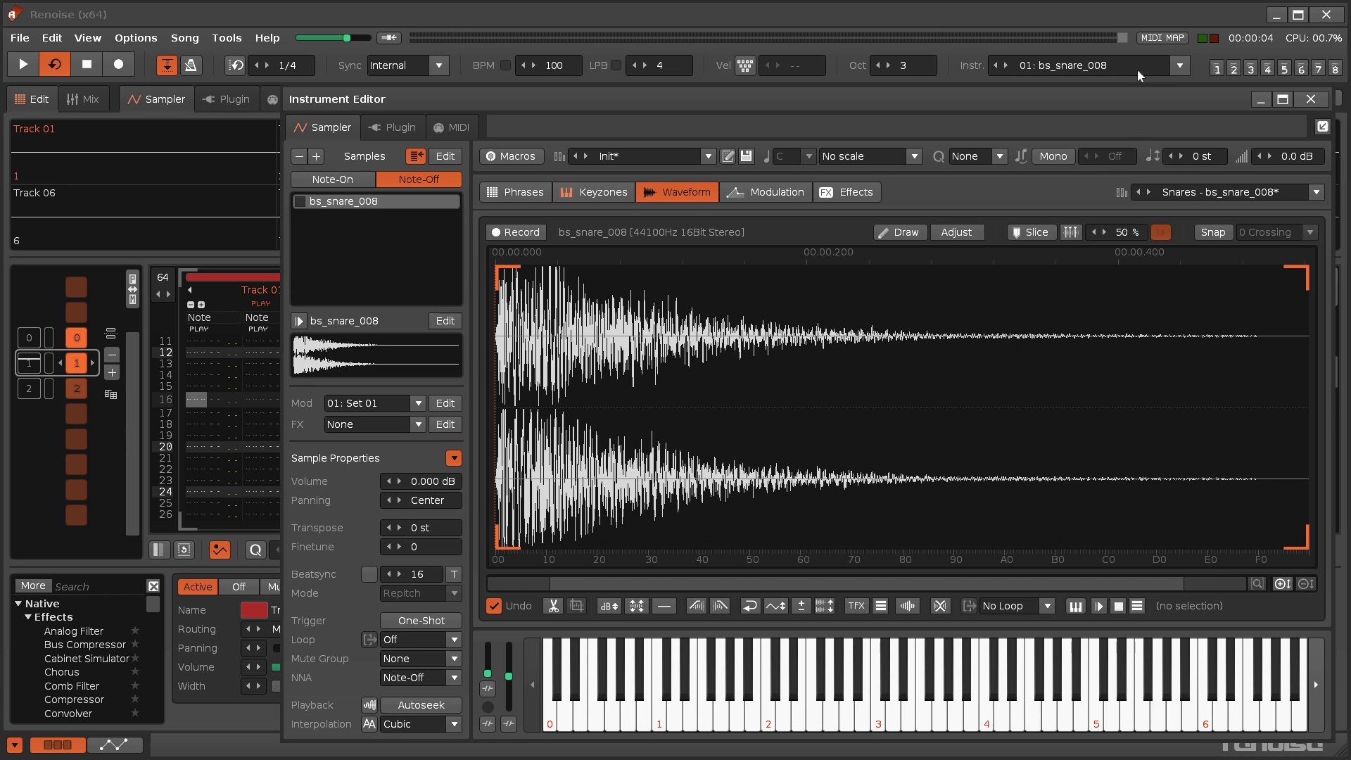
{"action": "scroll", "coordinate": [1137, 70], "scroll_direction": "up", "scroll_amount": 1}
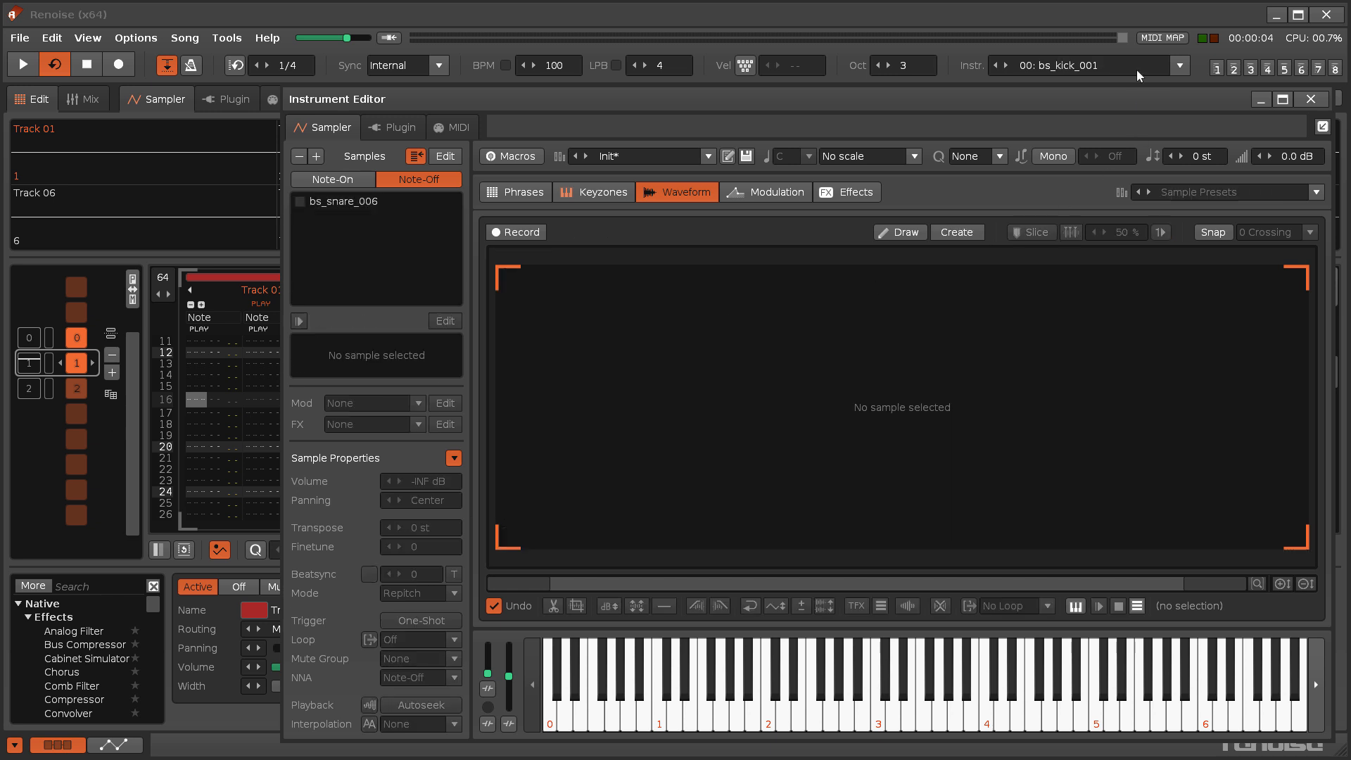
{"action": "left_click", "coordinate": [349, 177]}
{"action": "left_click", "coordinate": [348, 201]}
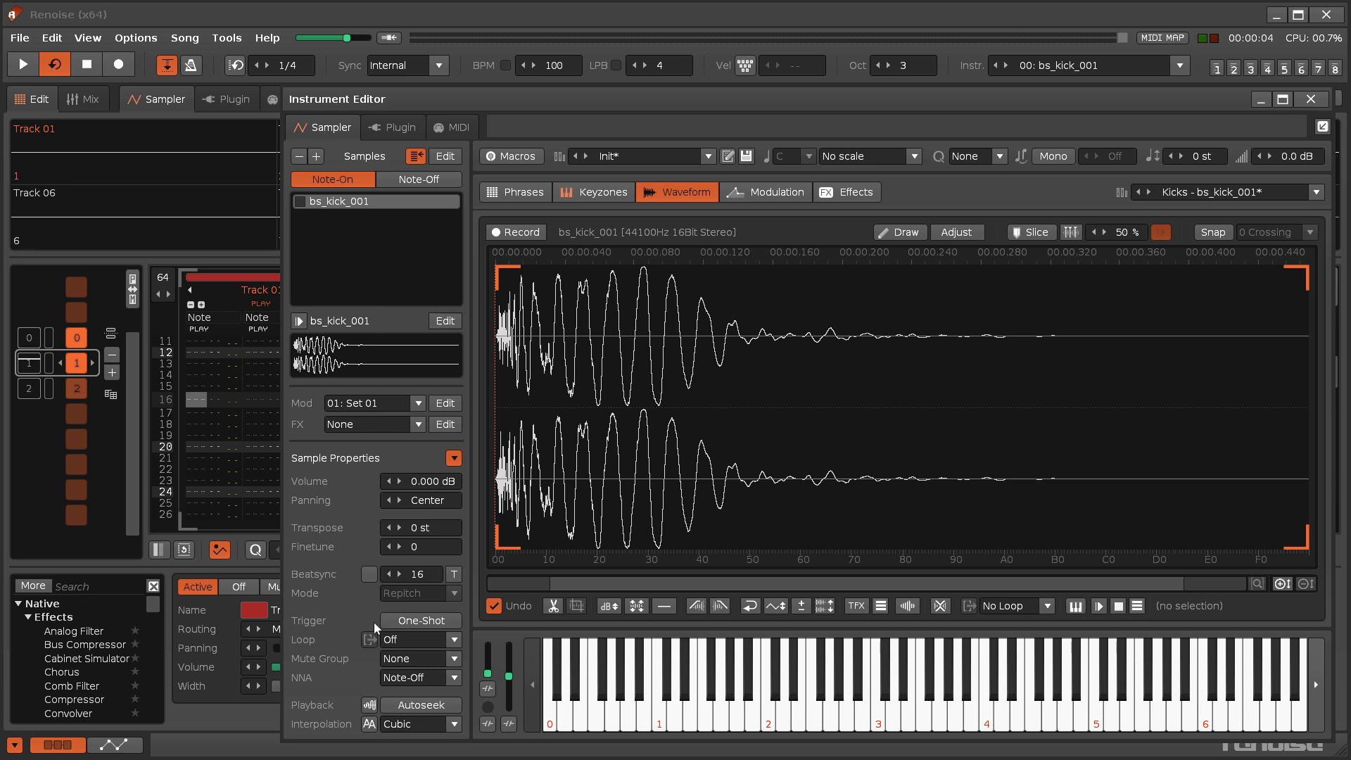
{"action": "left_click", "coordinate": [404, 679]}
{"action": "left_click", "coordinate": [424, 660]}
- Go to the first line of pattern 2 and play it with the bs_kick_001 waveform shown
{"action": "scroll", "coordinate": [71, 436], "scroll_direction": "down", "scroll_amount": 1}
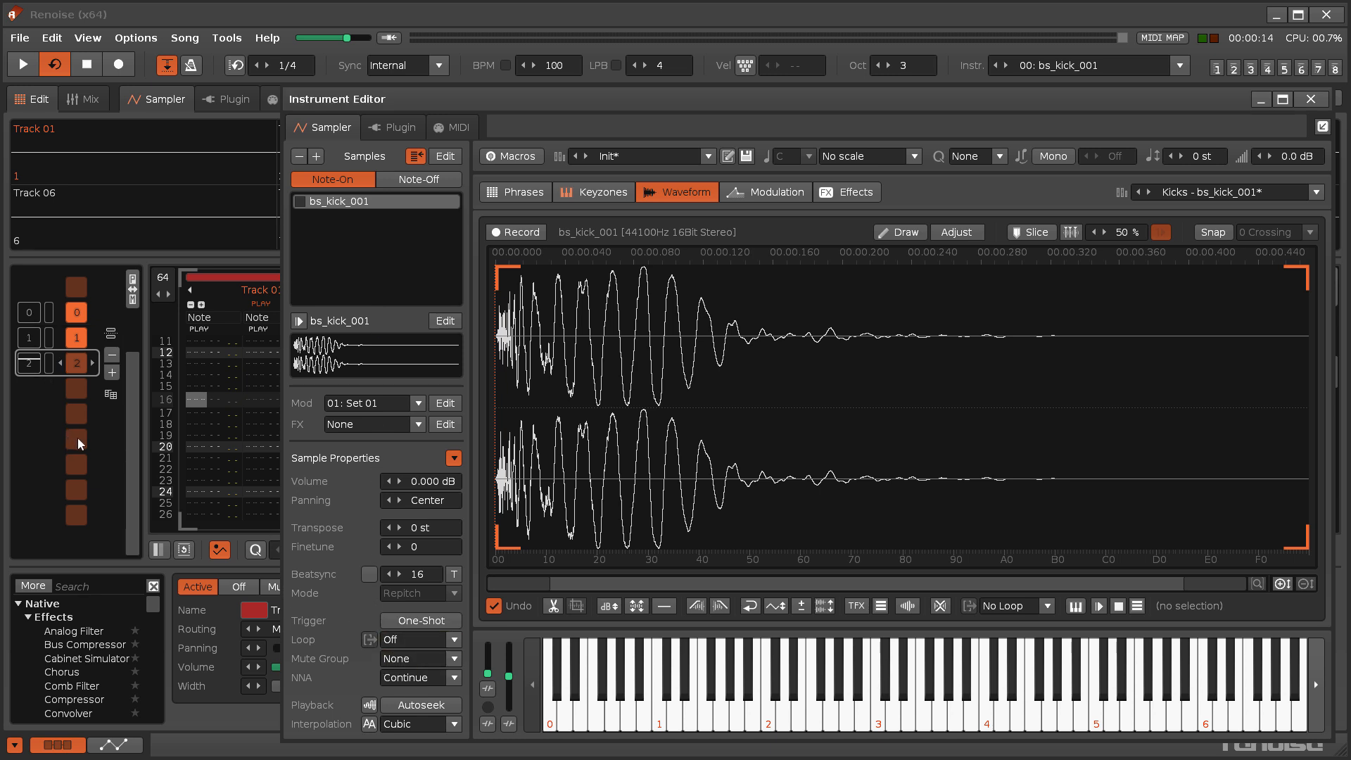
{"action": "left_click", "coordinate": [77, 437]}
{"action": "key", "text": "Home"}
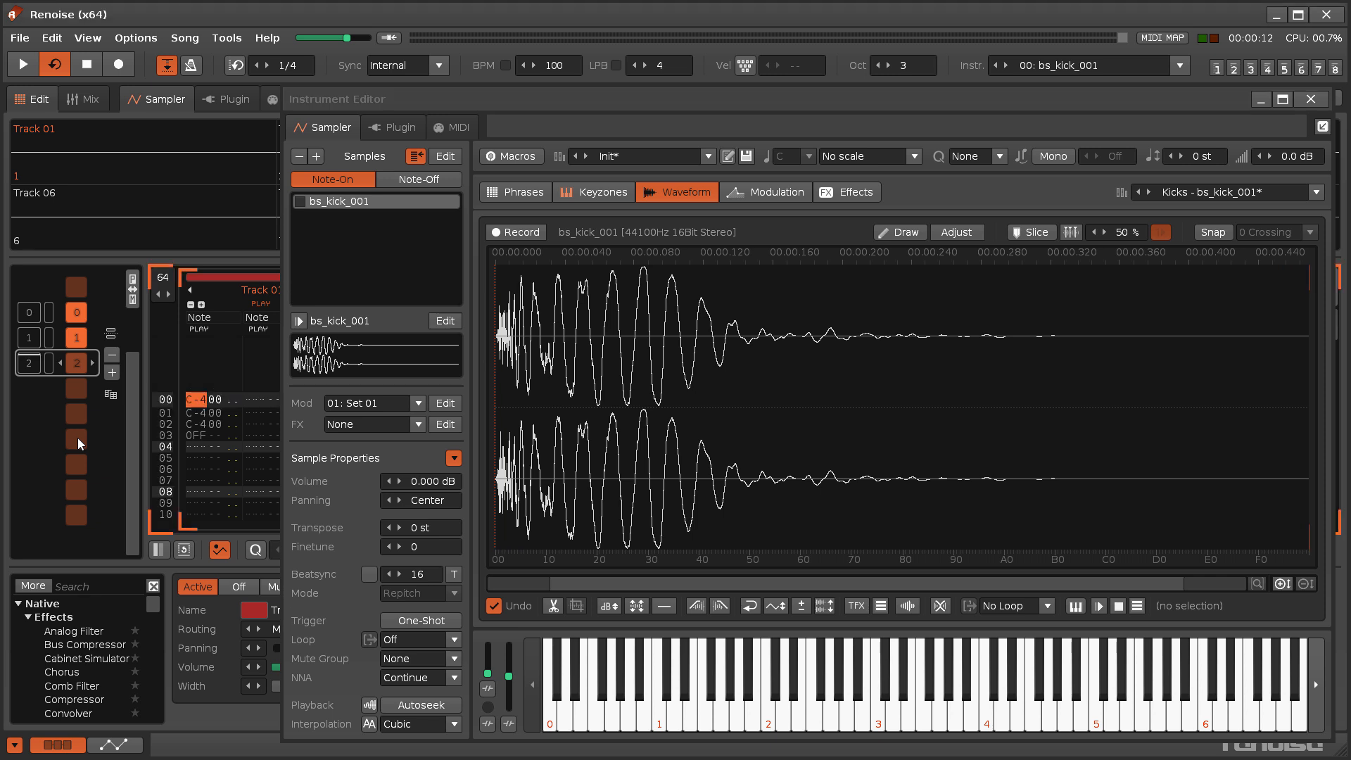
{"action": "key", "text": "space"}
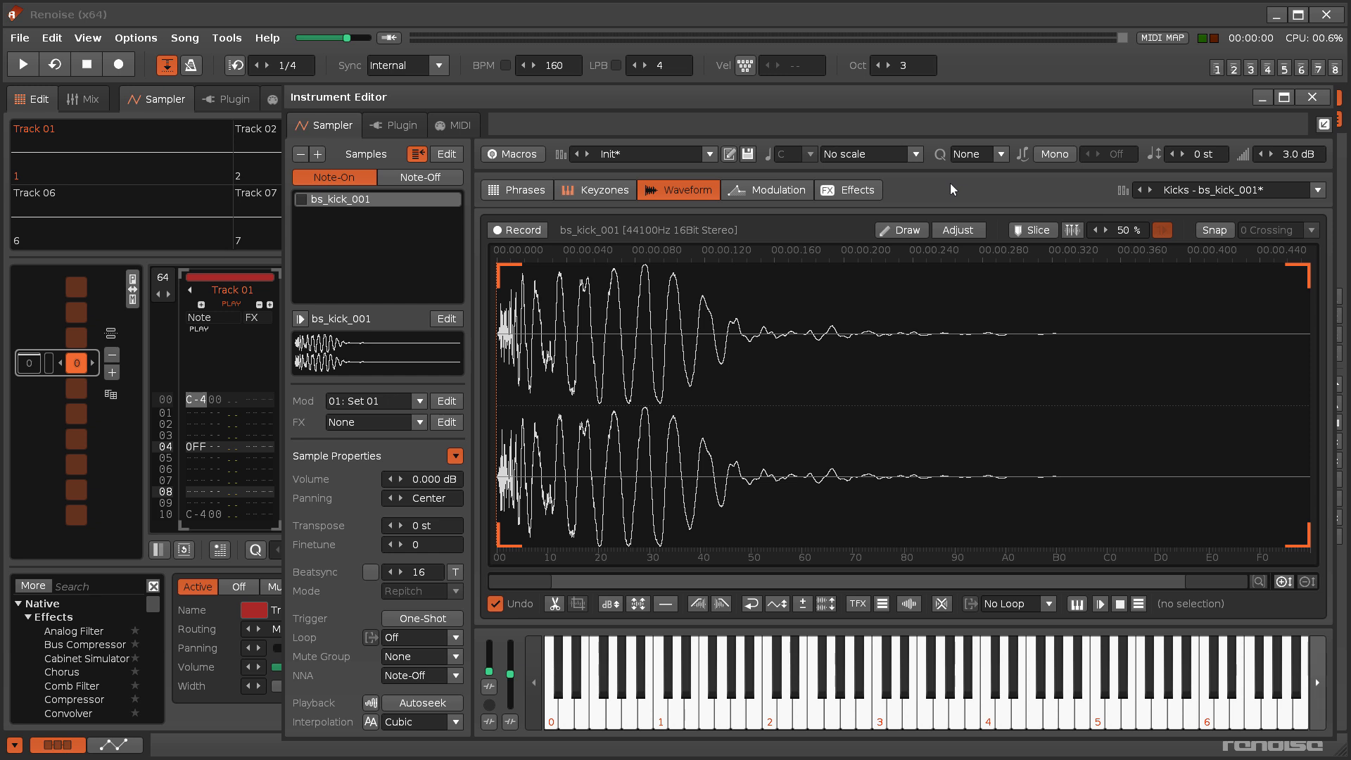
- Give the bs_kick_001 sample a Forward loop at the very end of its waveform, playing the pattern before and after
{"action": "key", "text": "space"}
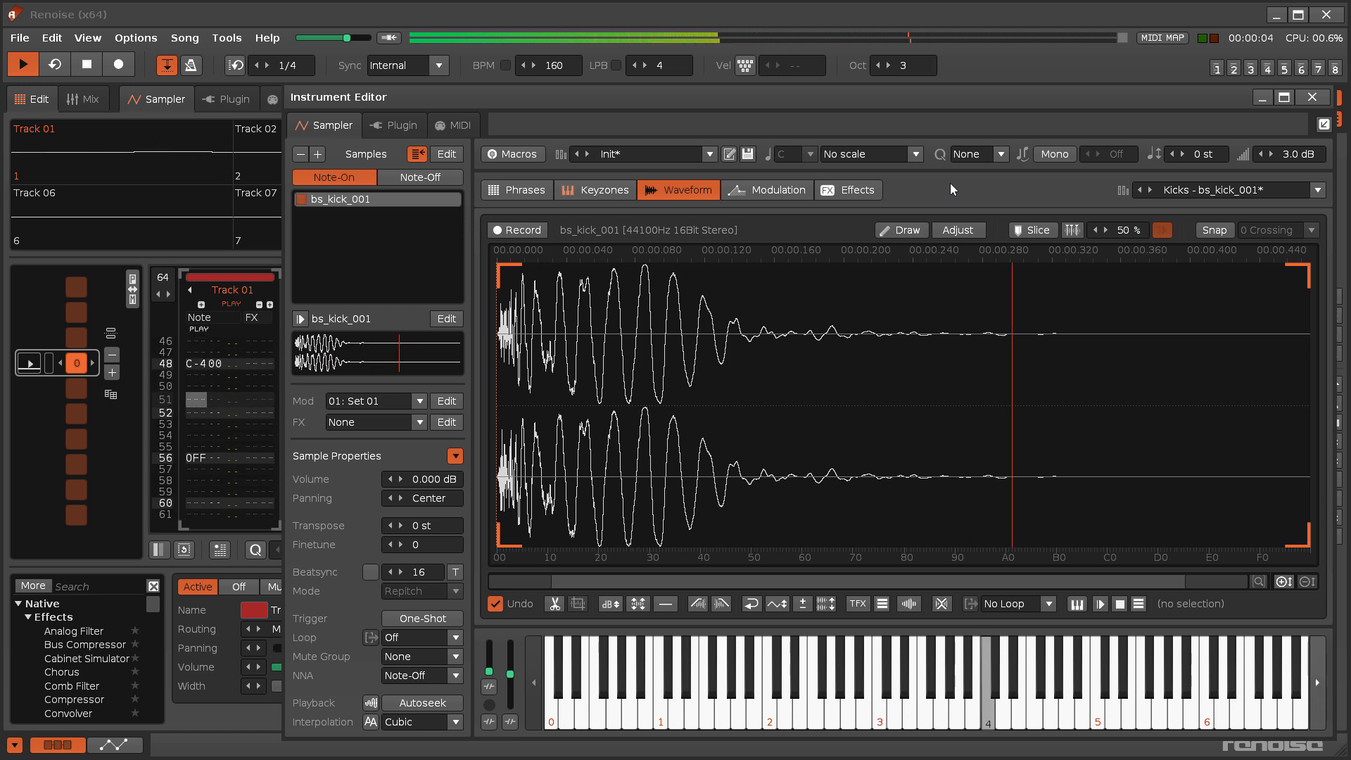
{"action": "key", "text": "space"}
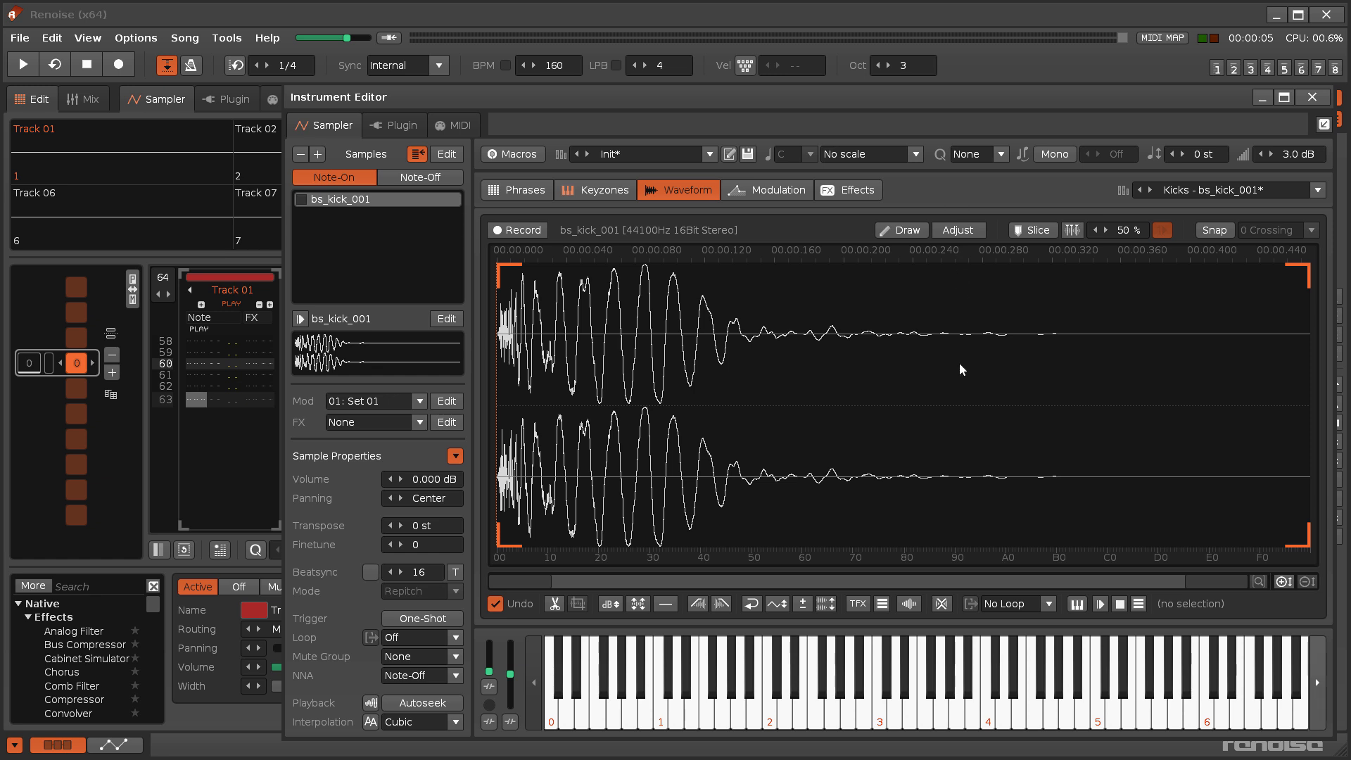
{"action": "left_click", "coordinate": [1026, 605]}
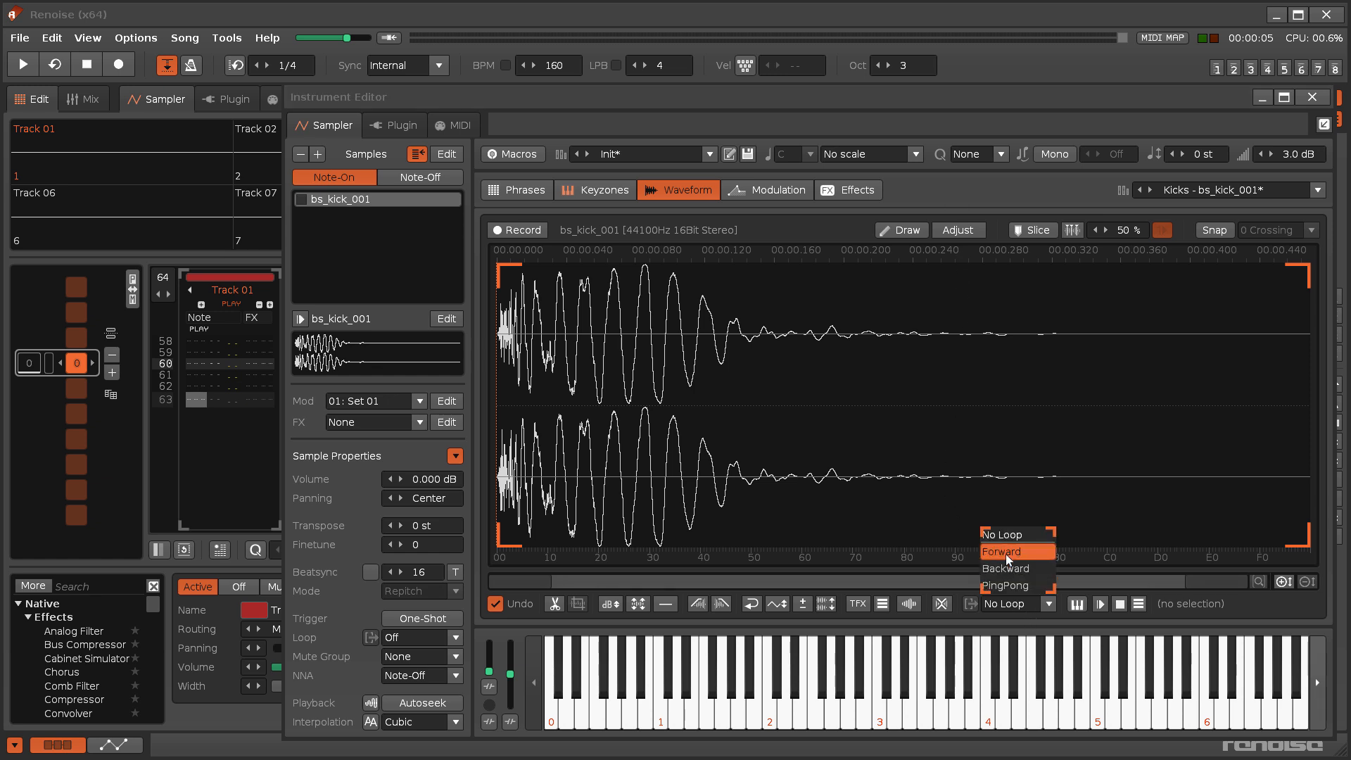
{"action": "left_click", "coordinate": [1007, 559]}
{"action": "left_click_drag", "start_coordinate": [508, 273], "coordinate": [1318, 431]}
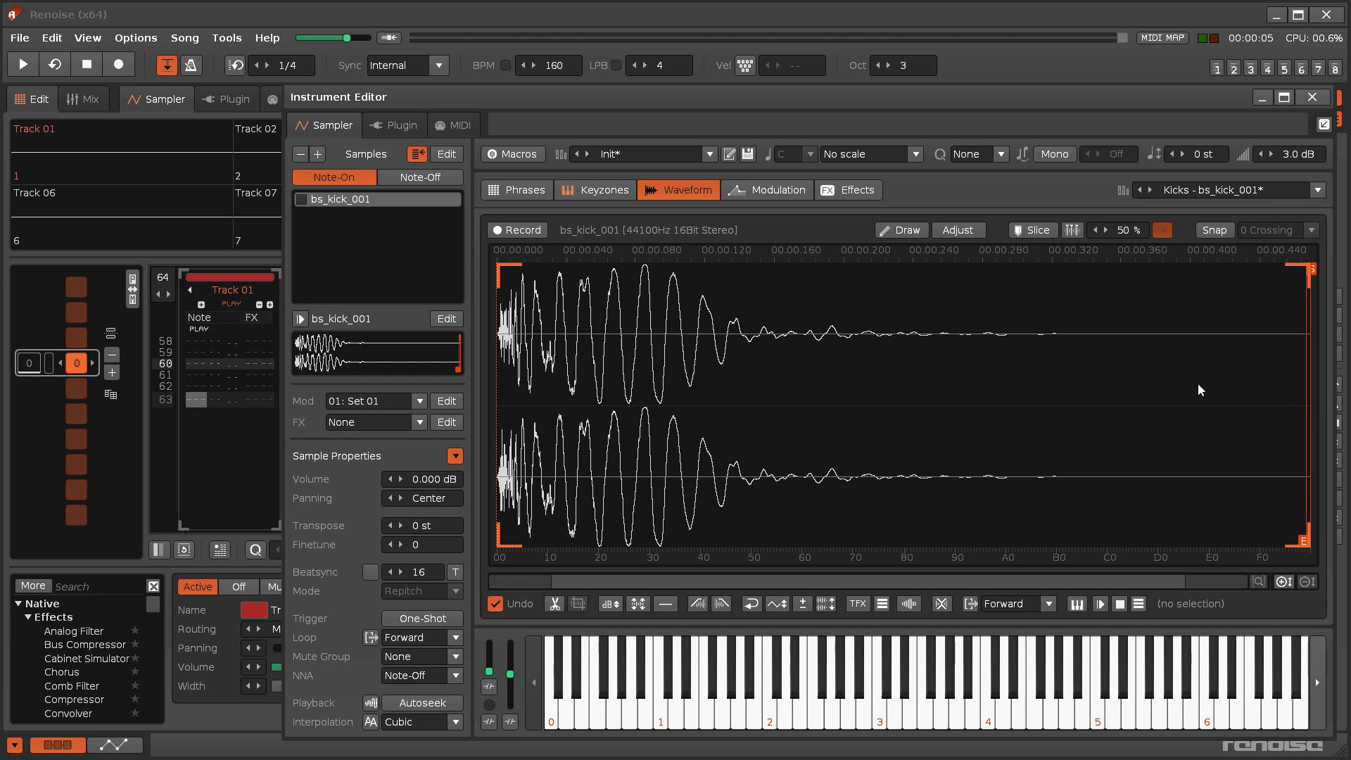
{"action": "key", "text": "space"}
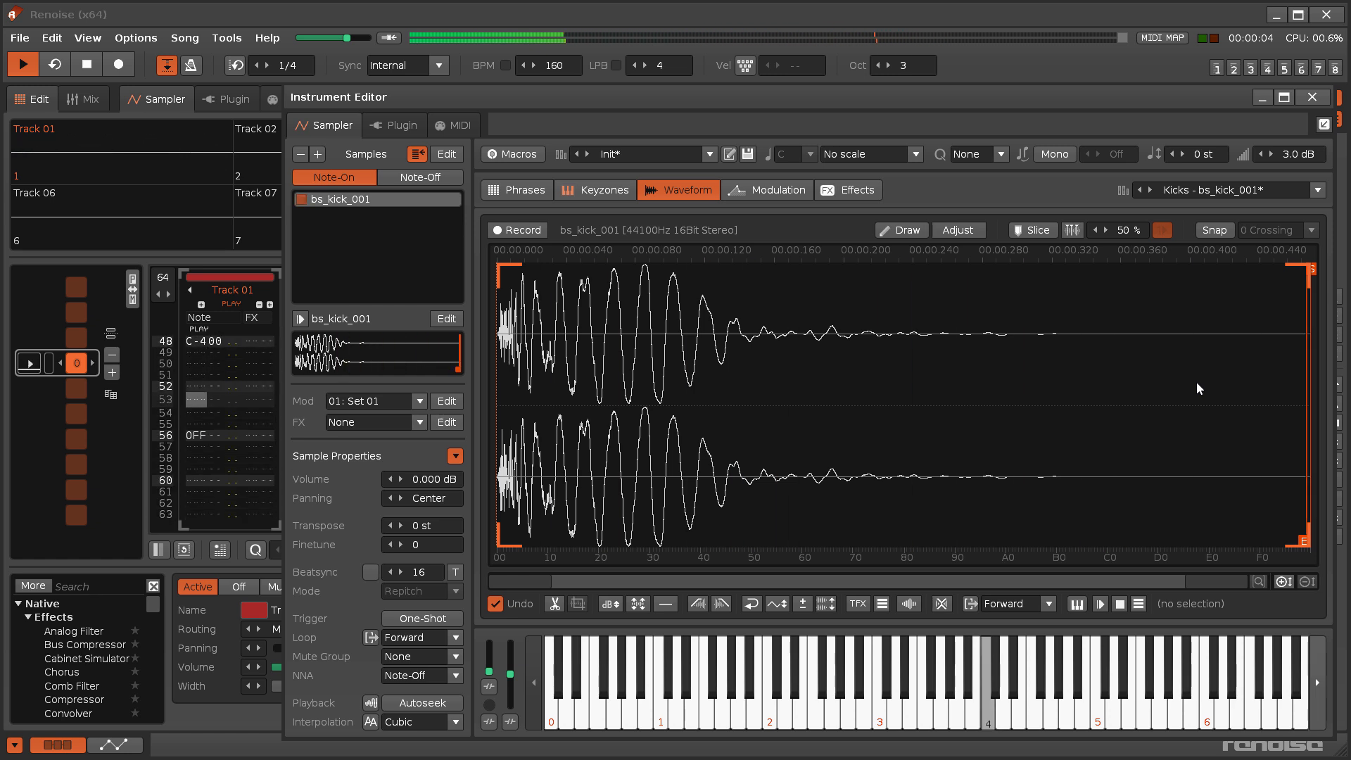
{"action": "key", "text": "space"}
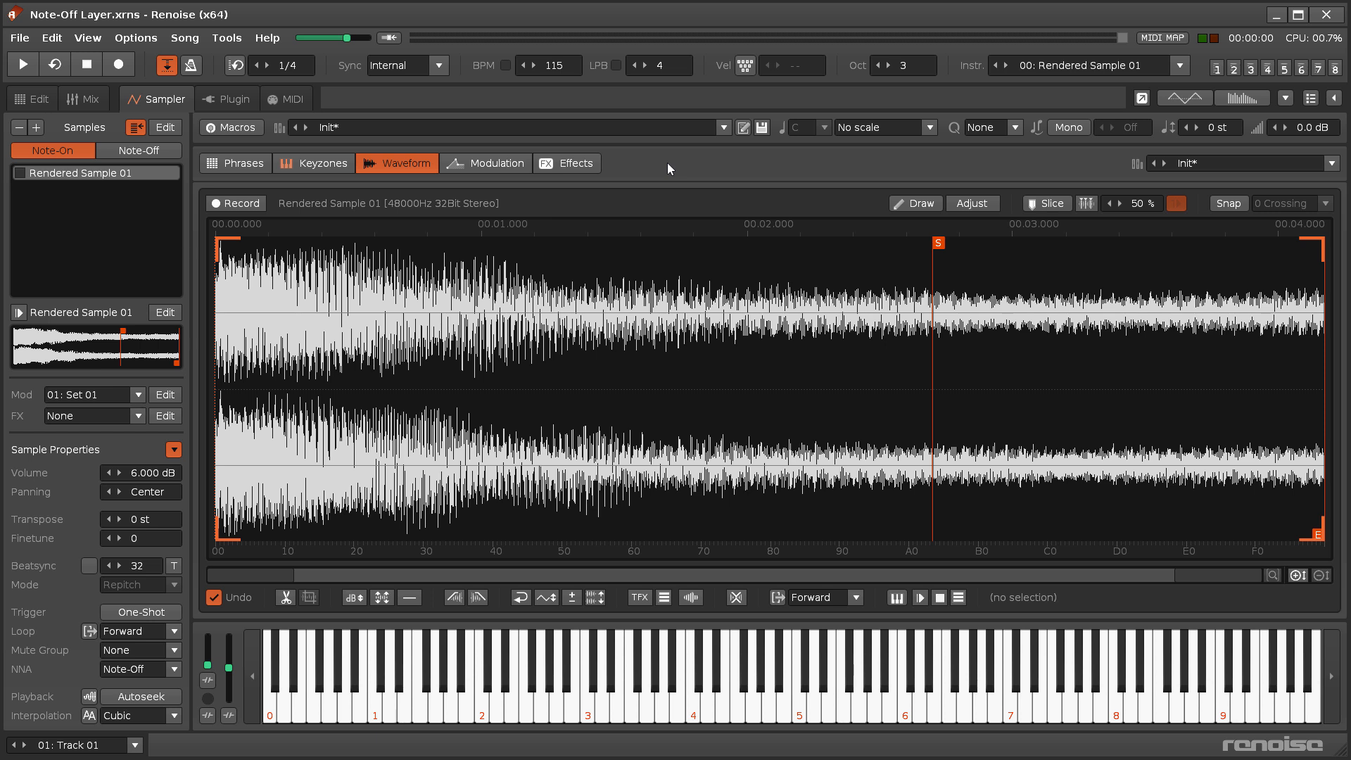
- Play a note with the Note-On sample Rendered Sample 01 and show the waveform of the Note-Off sample New Sample 01
{"action": "key", "text": "q"}
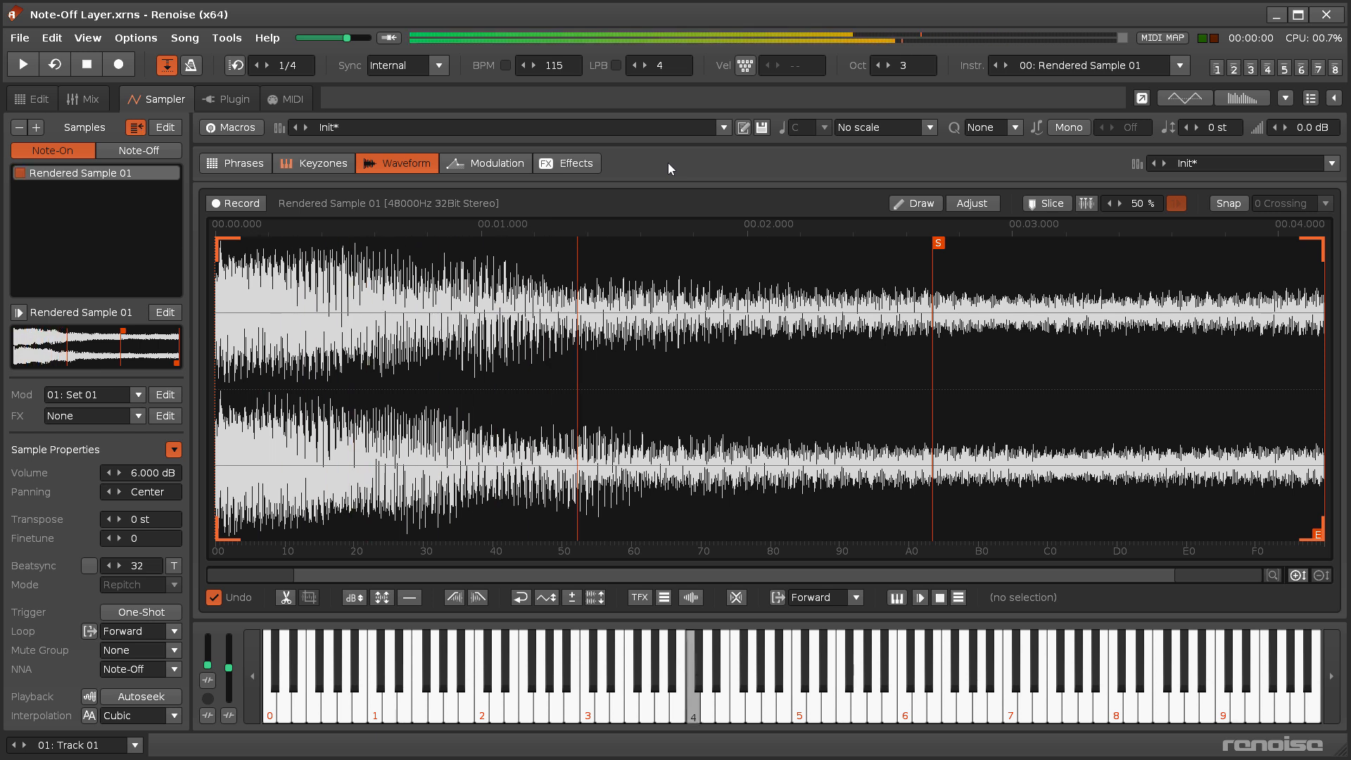
{"action": "left_click", "coordinate": [150, 153]}
{"action": "left_click", "coordinate": [102, 176]}
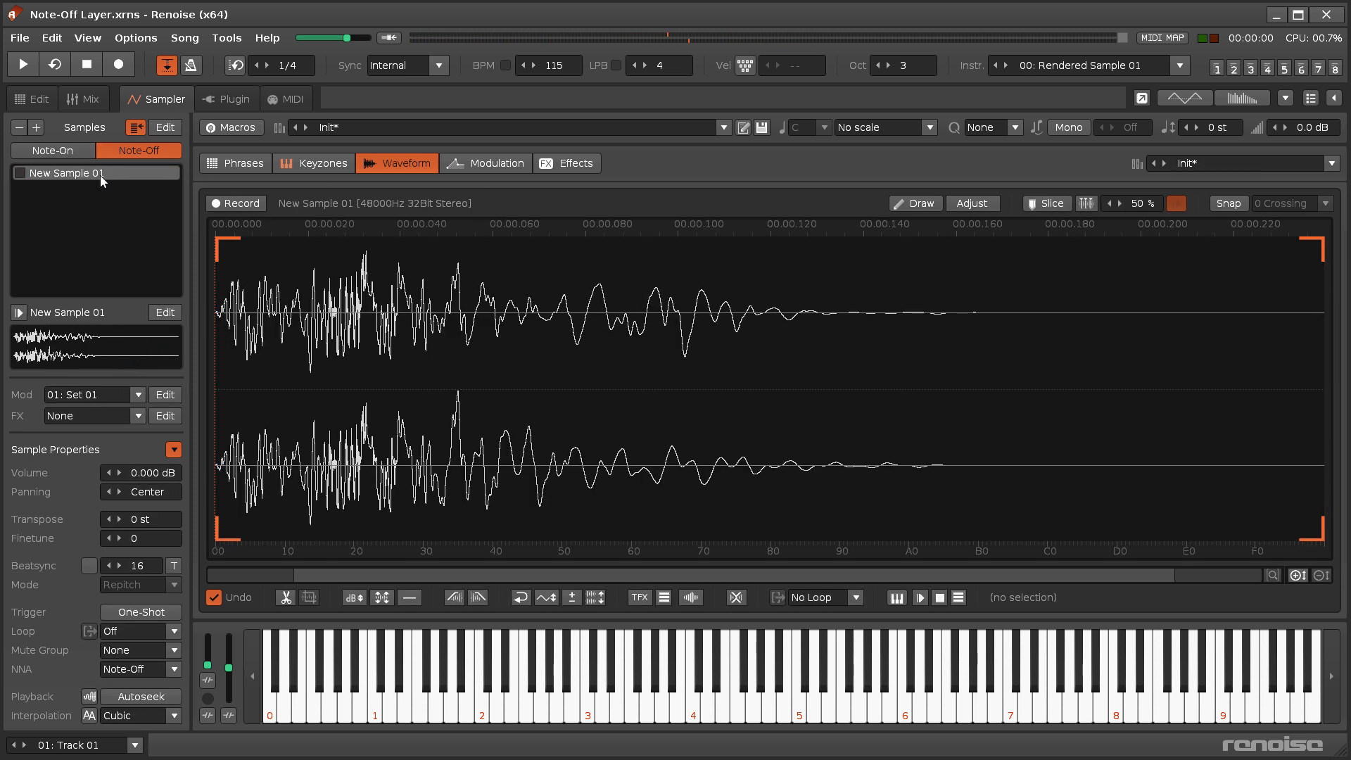
- Create two sample FX chains and route the Note-Off sample New Sample 01 to FX Chain 02
{"action": "left_click", "coordinate": [575, 164]}
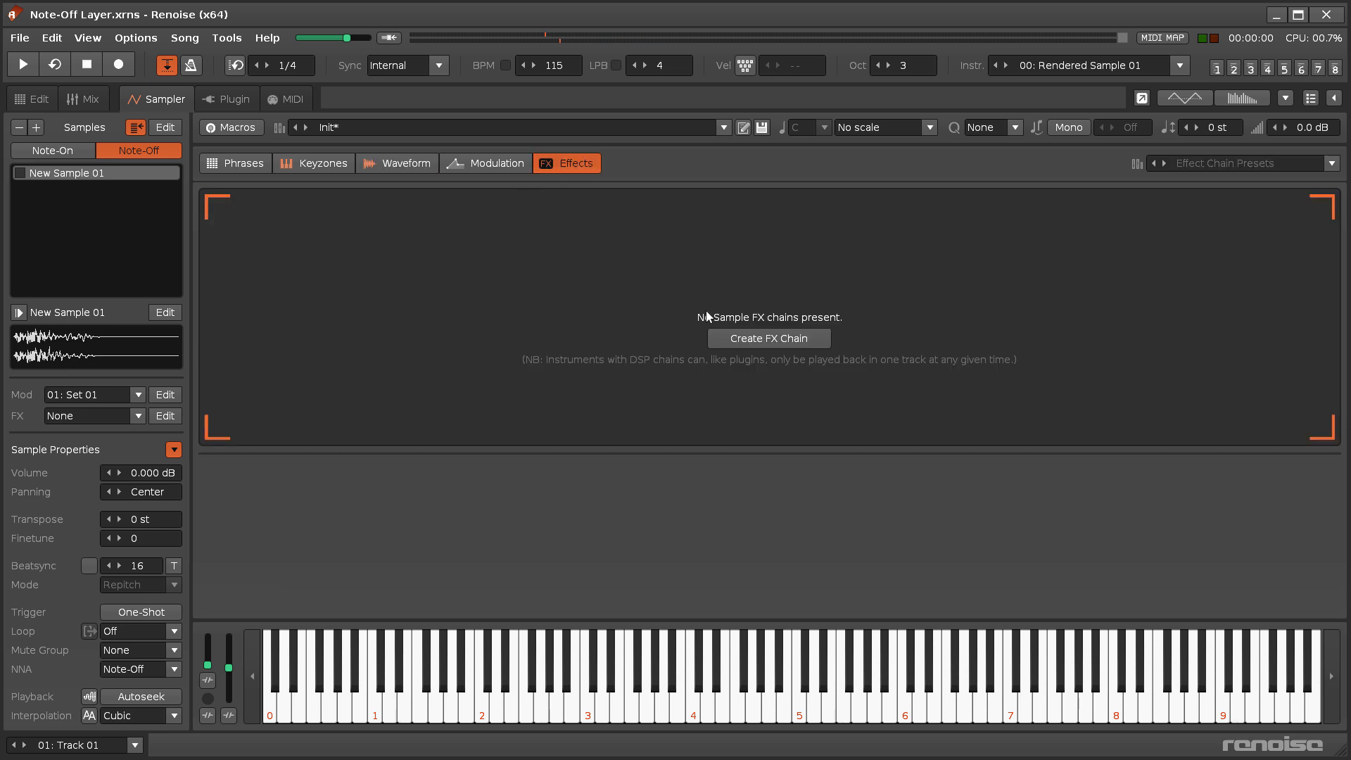
{"action": "left_click", "coordinate": [732, 339]}
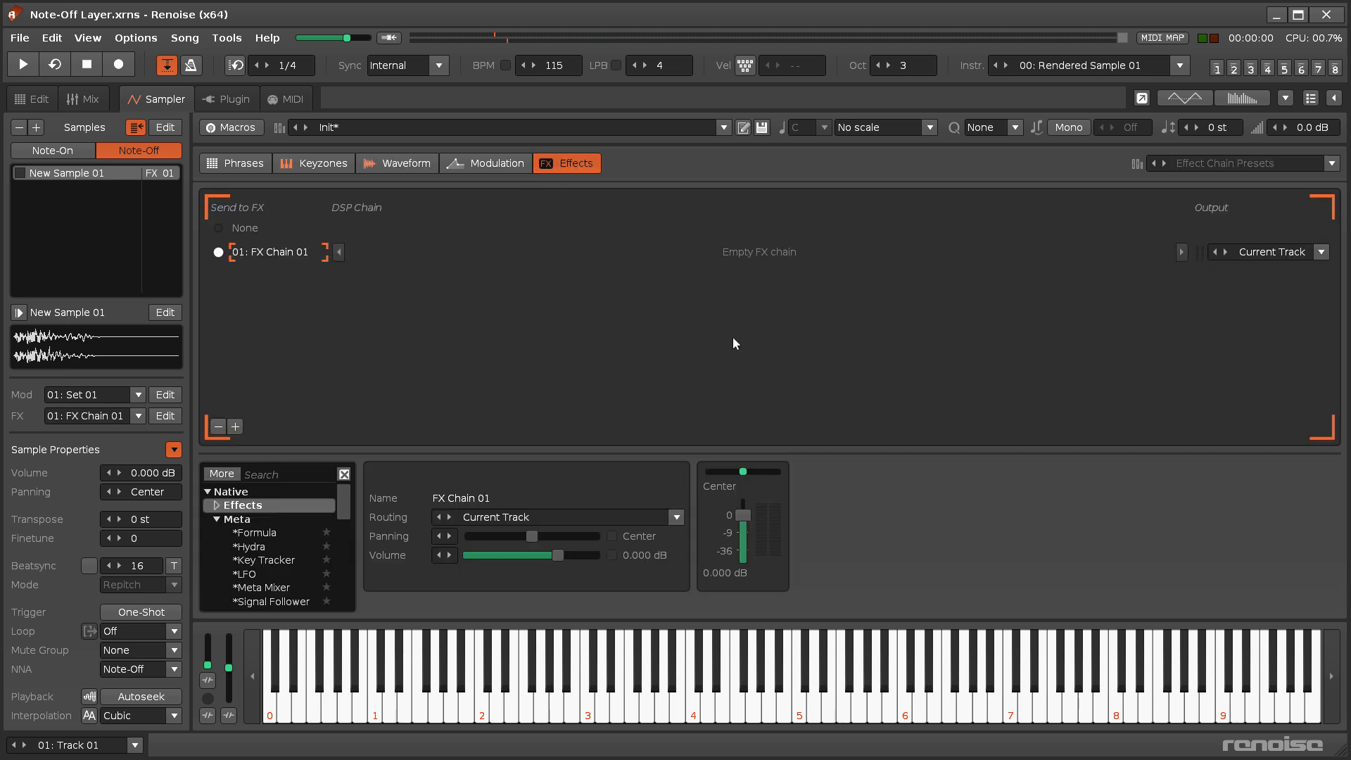
{"action": "left_click", "coordinate": [236, 426]}
{"action": "left_click", "coordinate": [218, 276]}
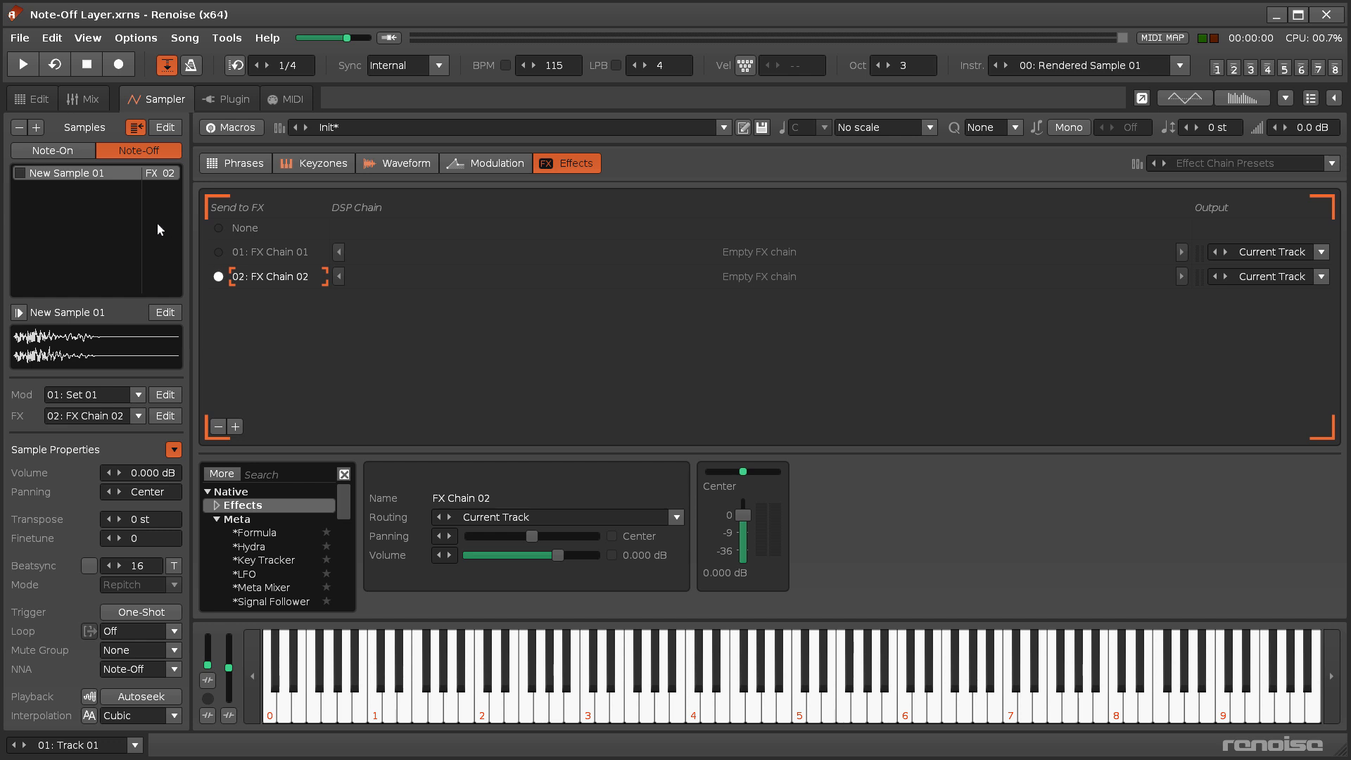
- Add a Signal Follower with the Track Snare preset to FX Chain 01 of the Note-On sample Rendered Sample 01
{"action": "left_click", "coordinate": [73, 149]}
{"action": "left_click", "coordinate": [95, 174]}
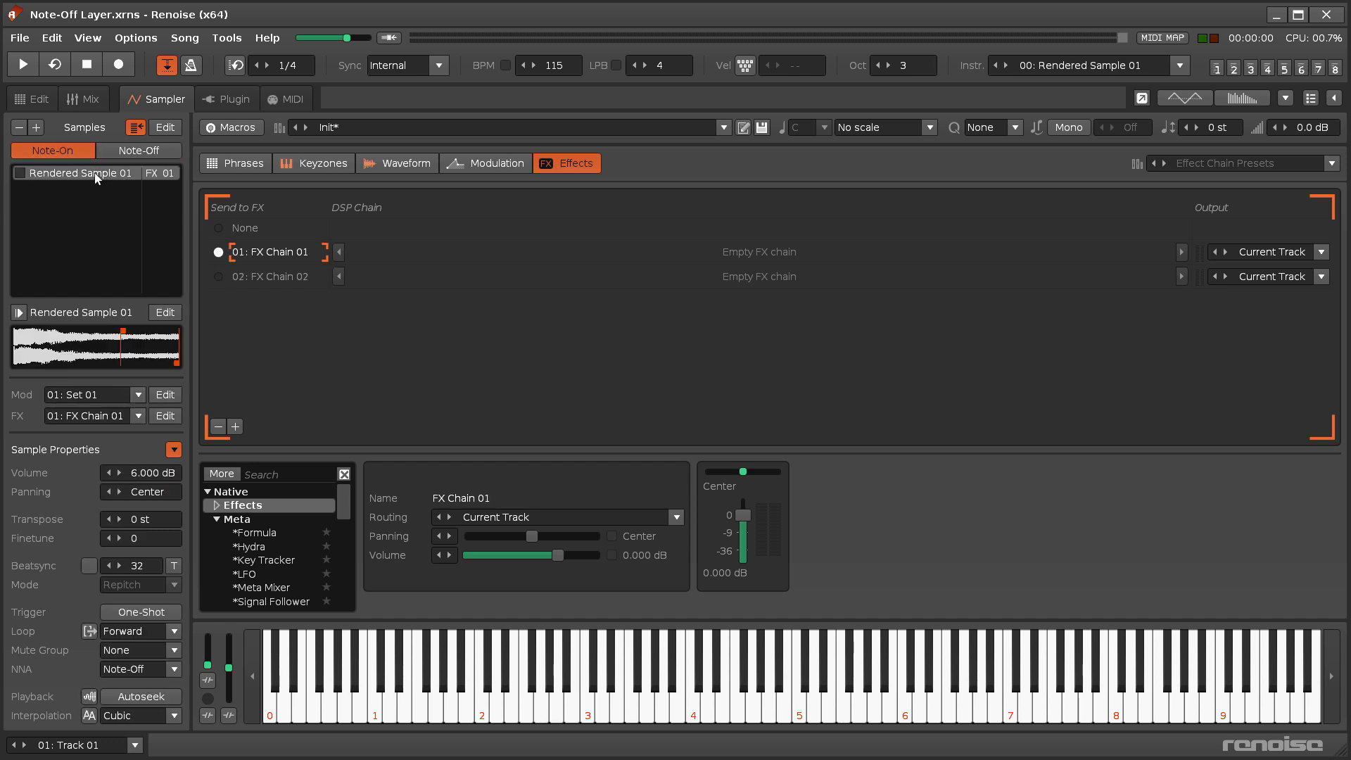
{"action": "left_click", "coordinate": [280, 603]}
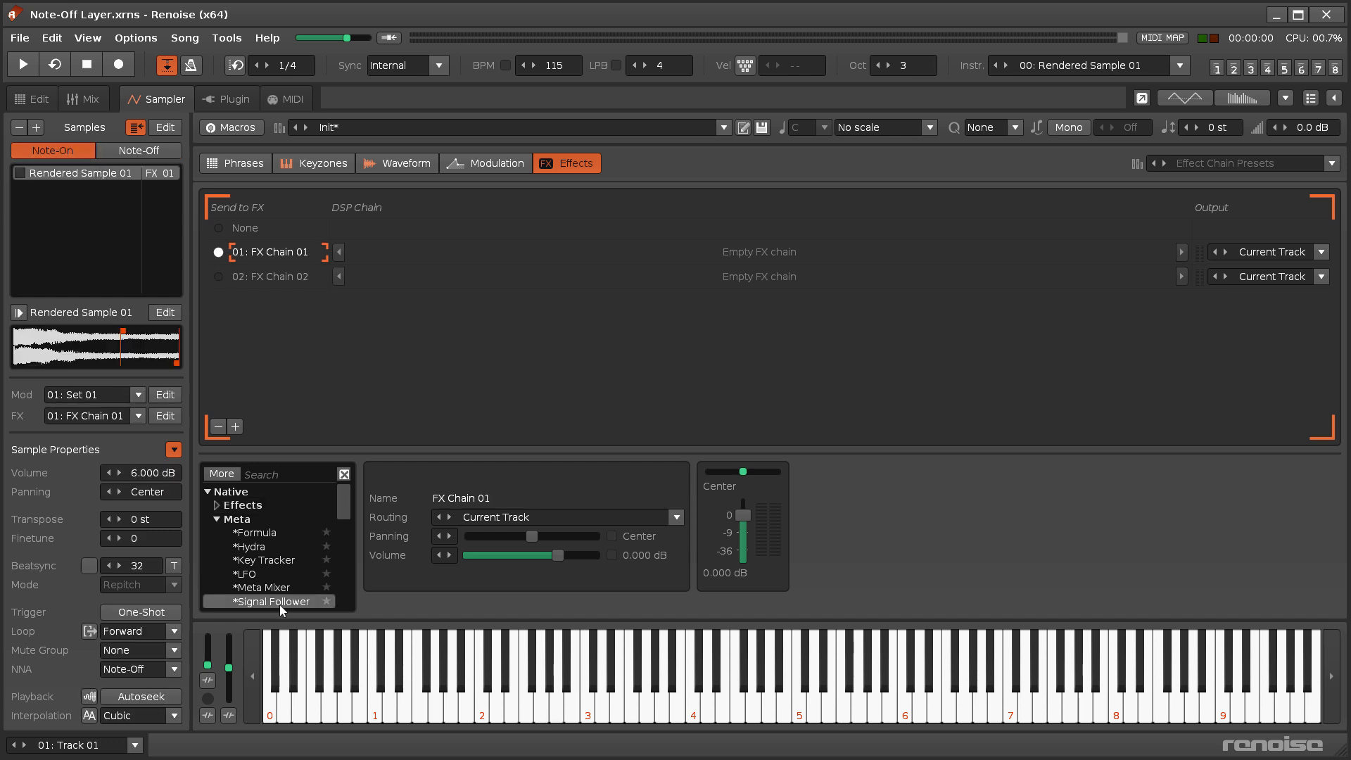
{"action": "double_click", "coordinate": [280, 603]}
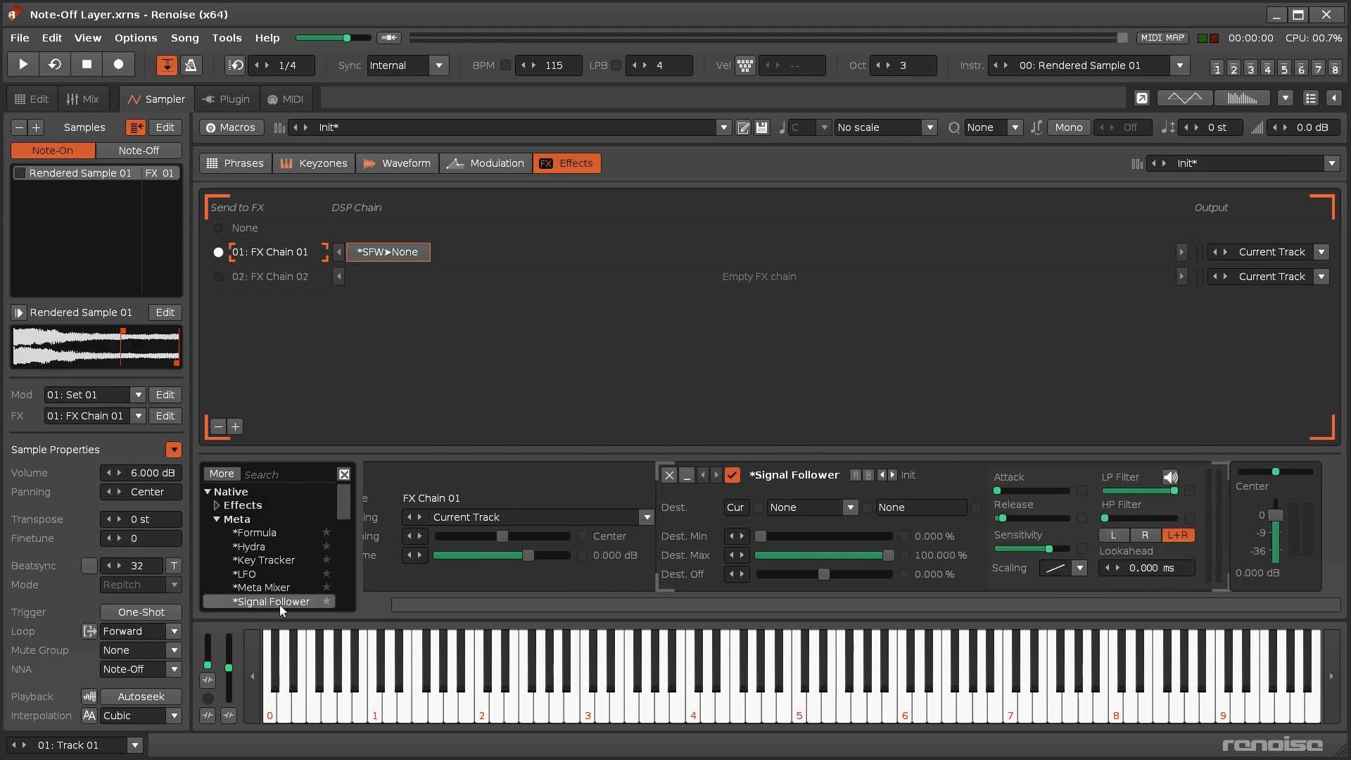
{"action": "left_click", "coordinate": [917, 480]}
{"action": "left_click", "coordinate": [959, 574]}
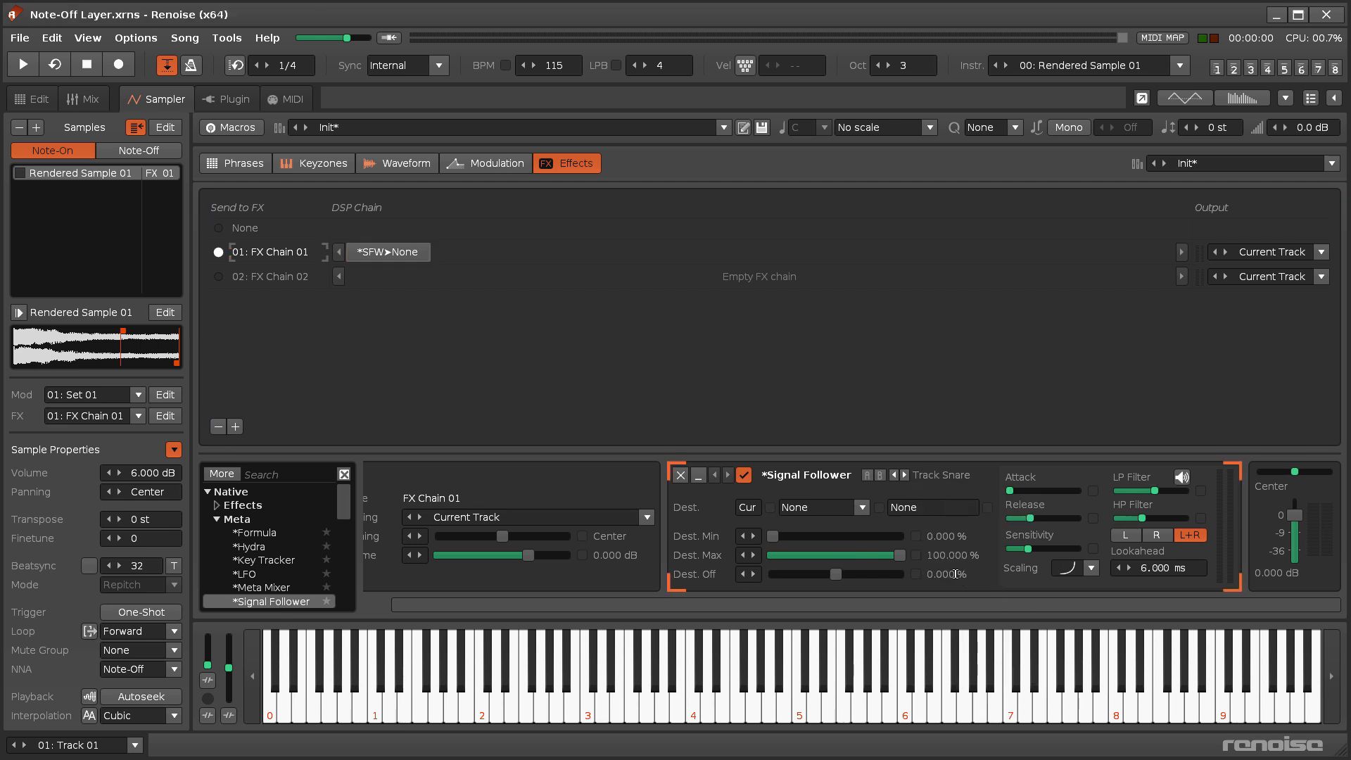
- Point the Signal Follower at the Mixer Volume of FX Chain 02 with a destination maximum of 0 dB
{"action": "left_click", "coordinate": [748, 507]}
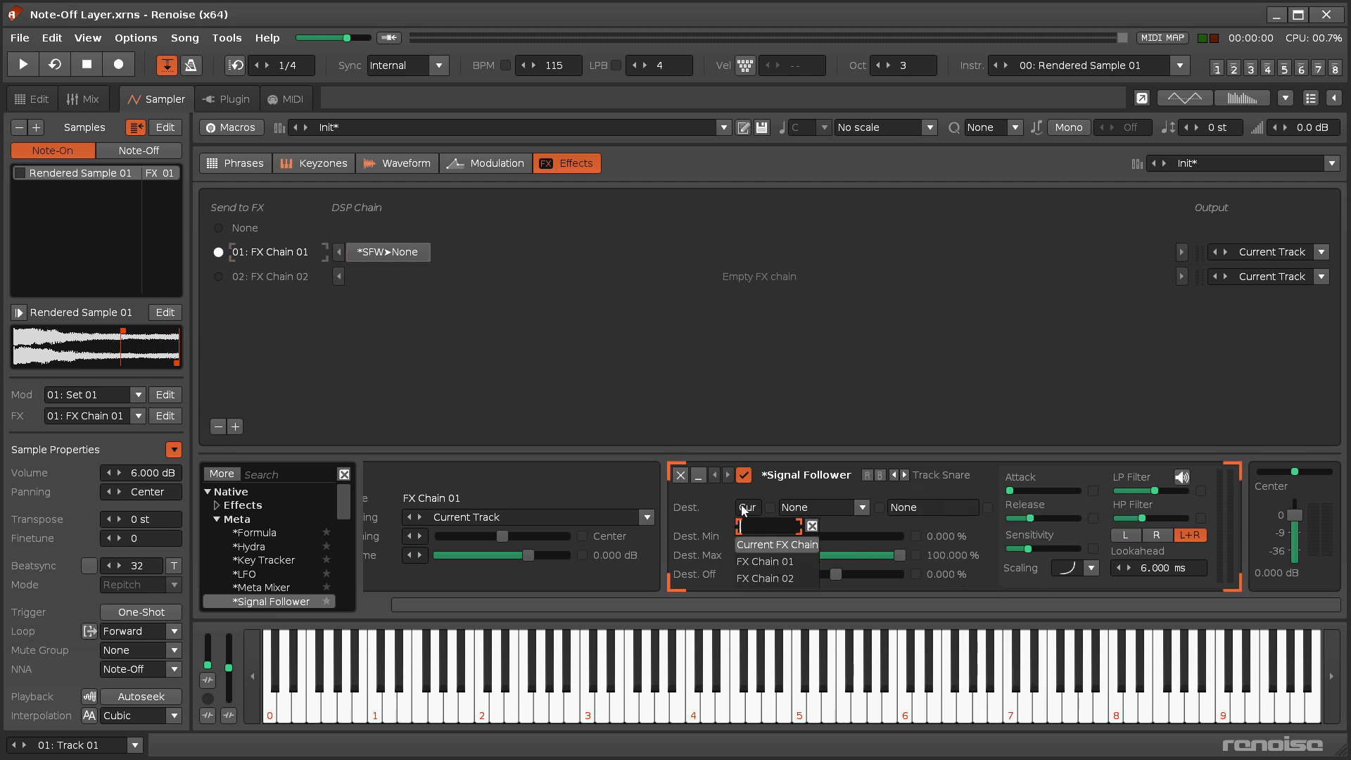
{"action": "left_click", "coordinate": [774, 578]}
{"action": "left_click", "coordinate": [862, 508]}
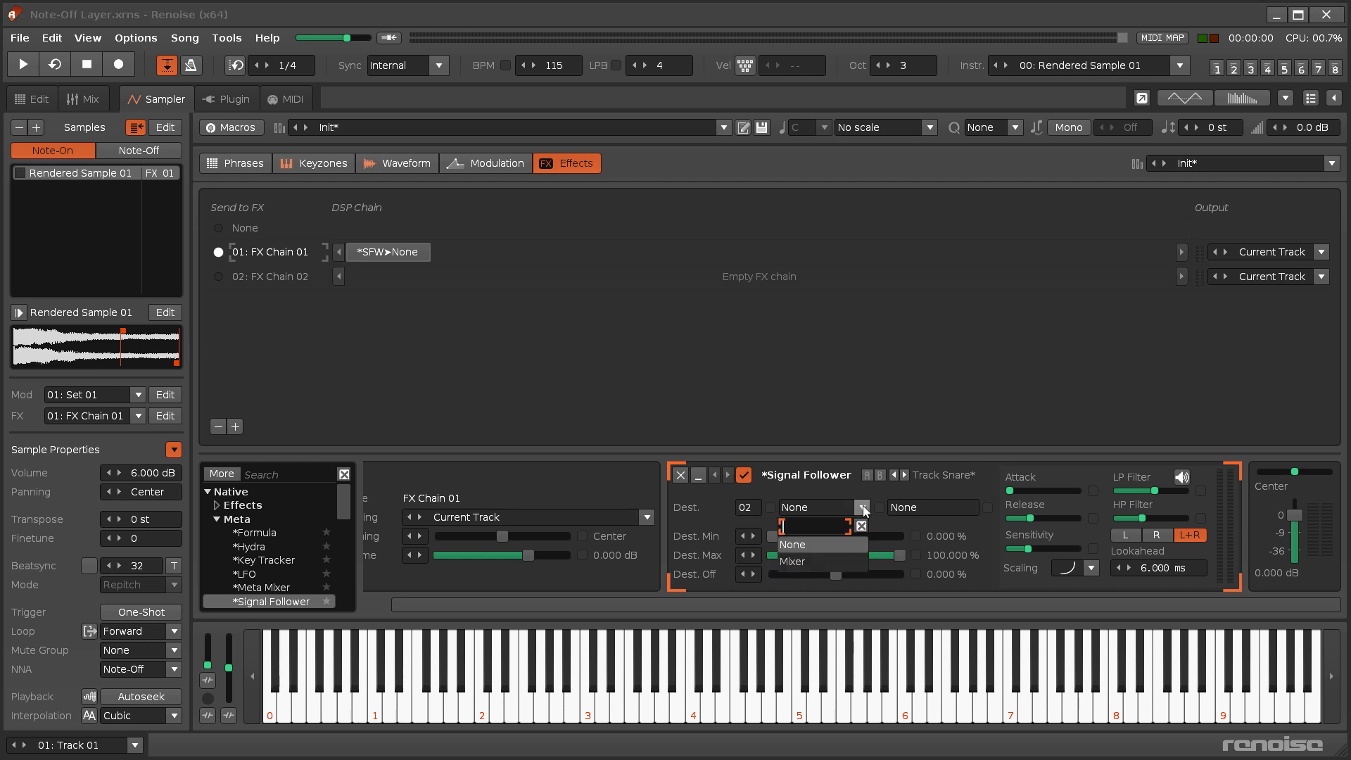
{"action": "left_click", "coordinate": [830, 560]}
{"action": "left_click", "coordinate": [970, 509]}
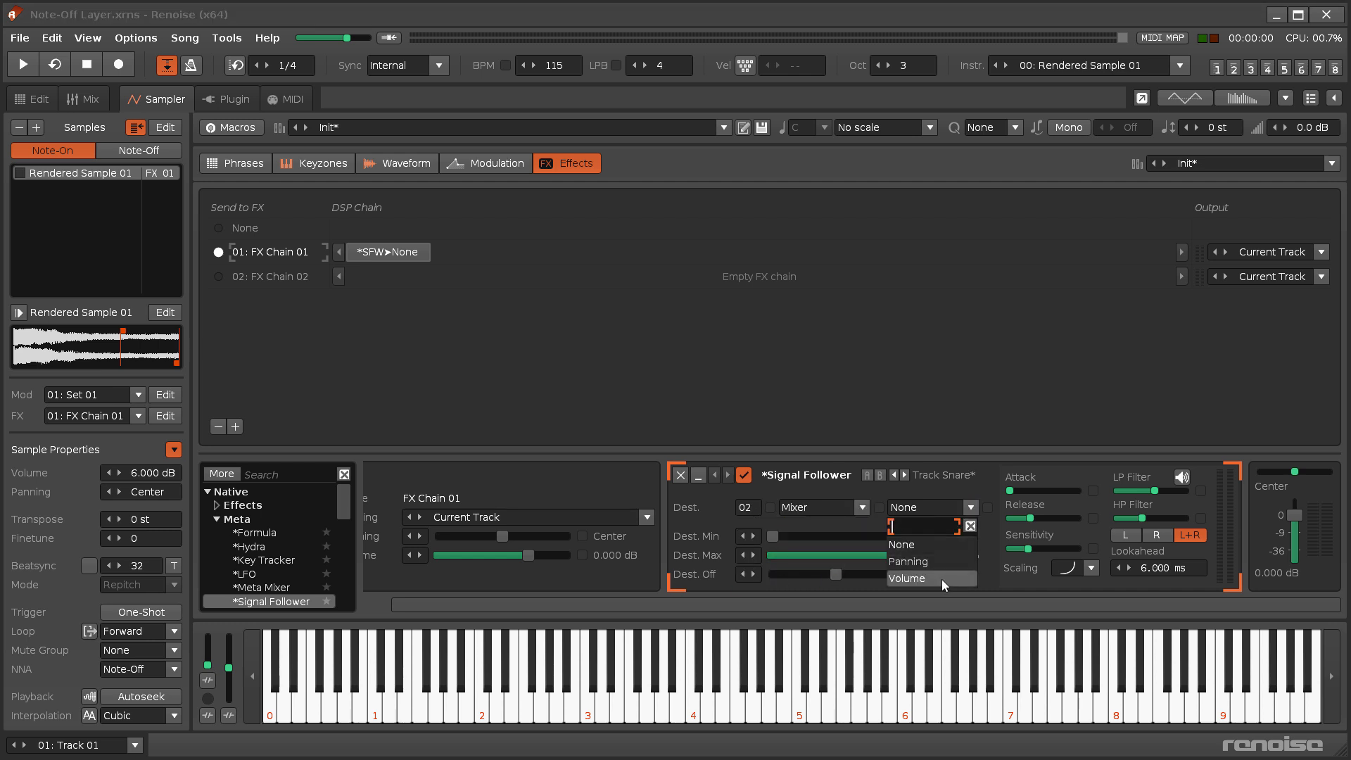
{"action": "left_click", "coordinate": [942, 580]}
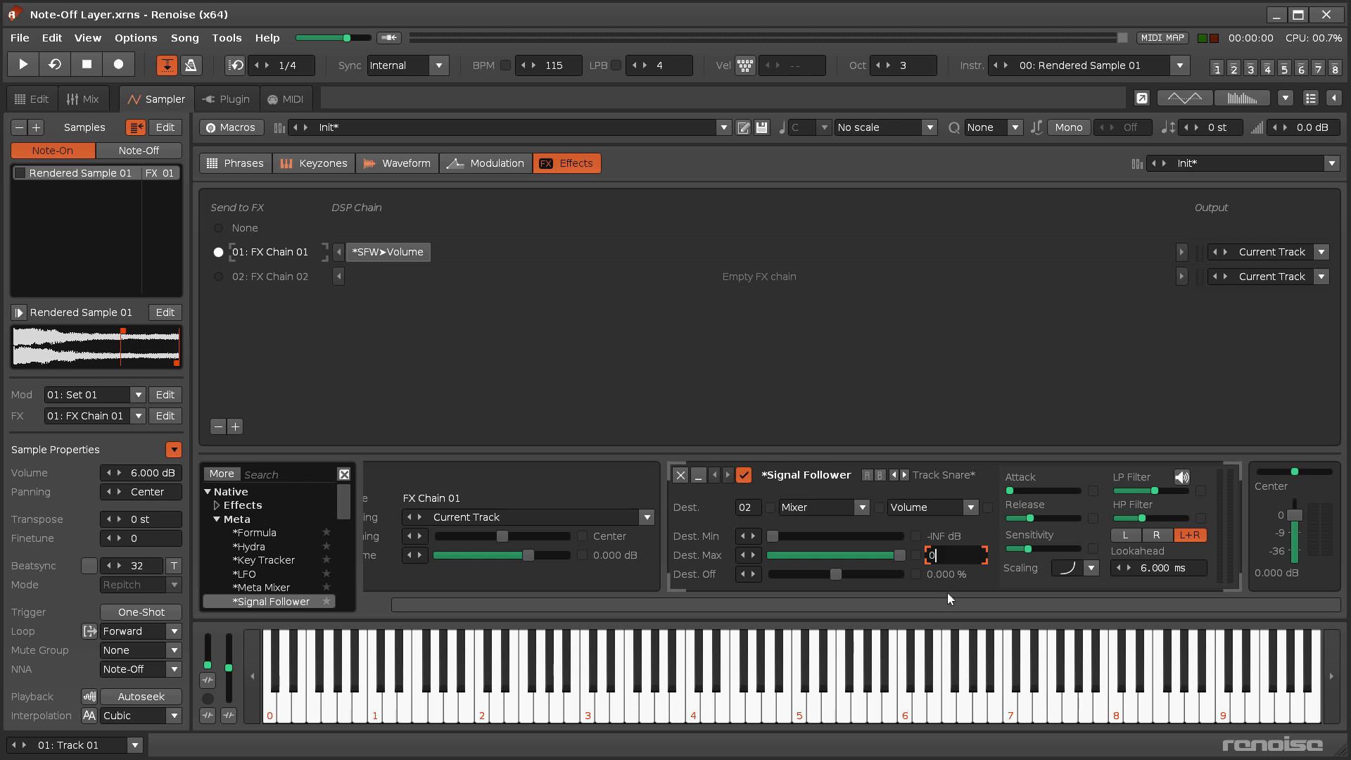
{"action": "type", "text": "0"}
{"action": "key", "text": "Return"}
- Play notes with Rendered Sample 01 and examine how the volume of FX Chain 02 responds
{"action": "key", "text": "q"}
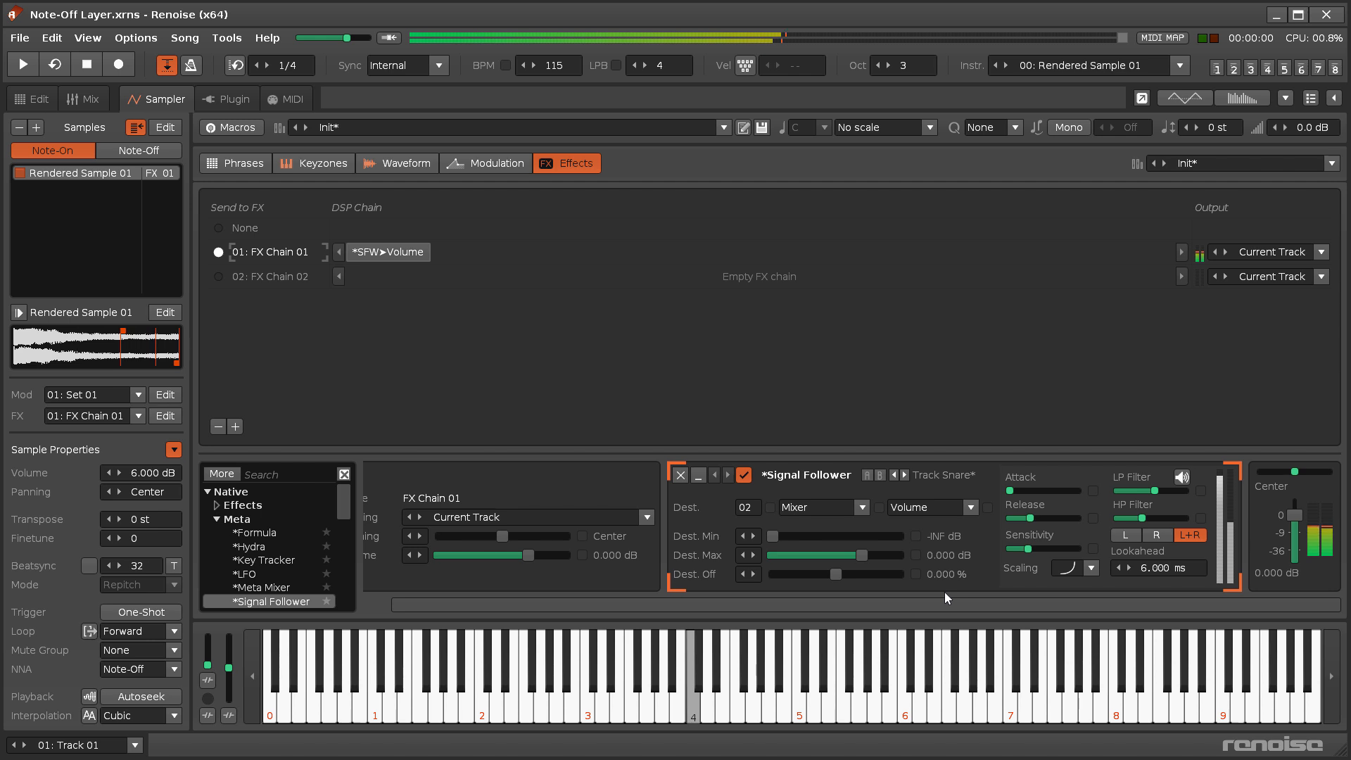
{"action": "left_click", "coordinate": [263, 276]}
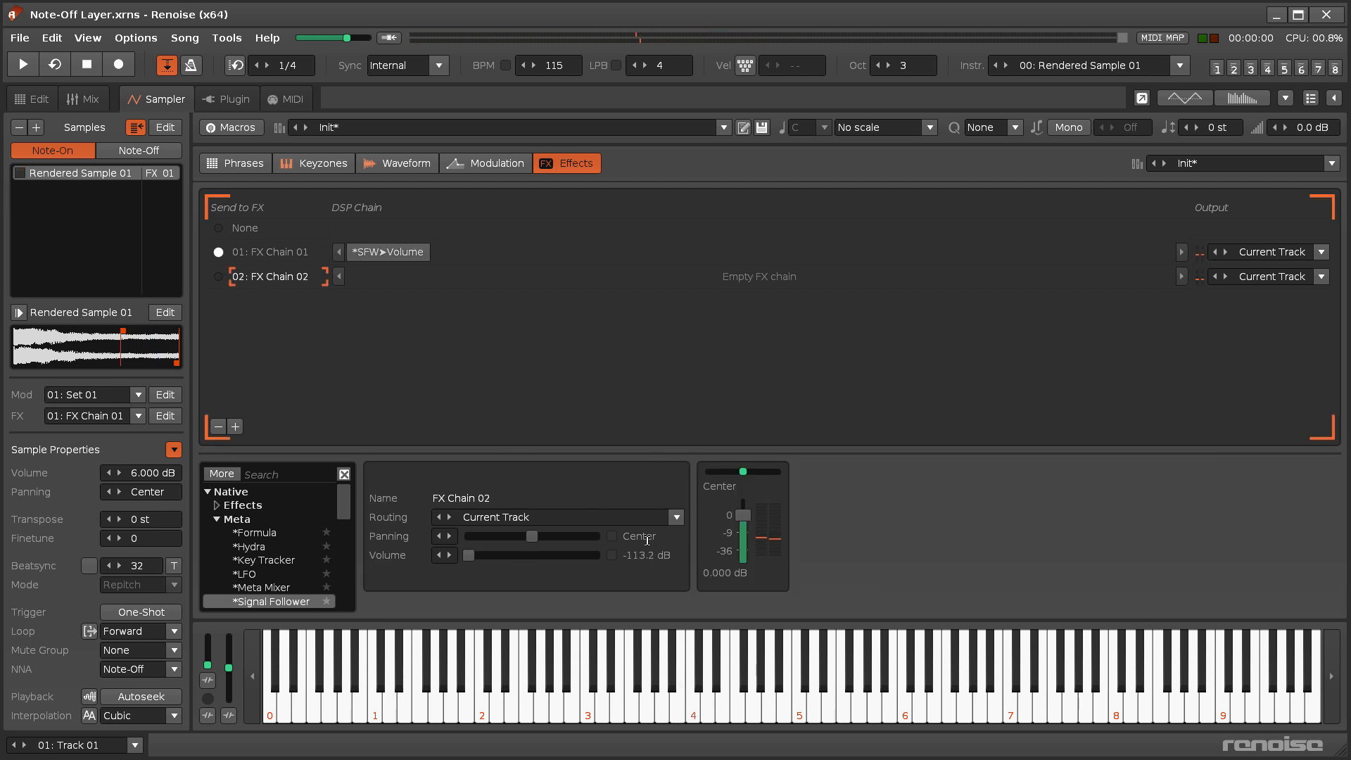
{"action": "key", "text": "q"}
- Add an Analog Filter to FX Chain 02 and a Hydra device after the Signal Follower in FX Chain 01
{"action": "left_click", "coordinate": [216, 505]}
{"action": "double_click", "coordinate": [262, 518]}
{"action": "left_click", "coordinate": [270, 251]}
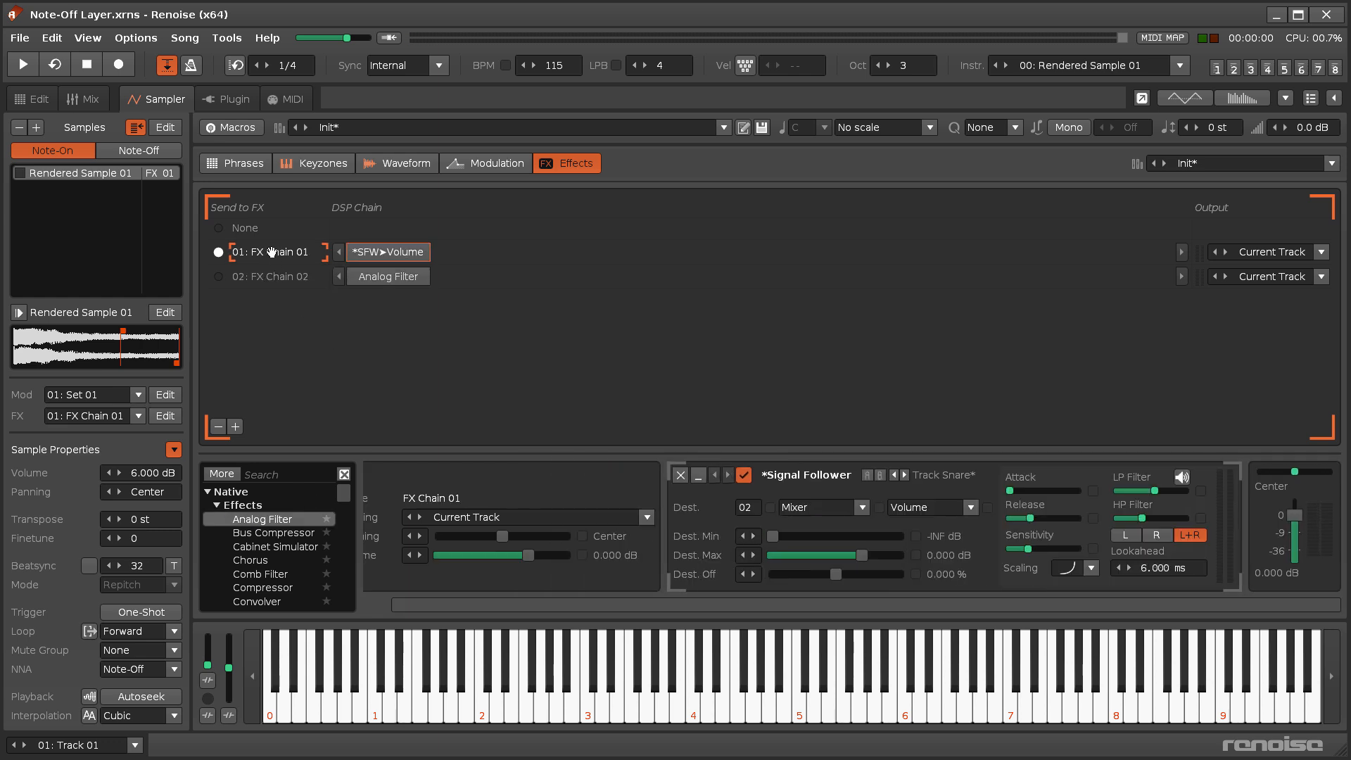
{"action": "left_click", "coordinate": [216, 506]}
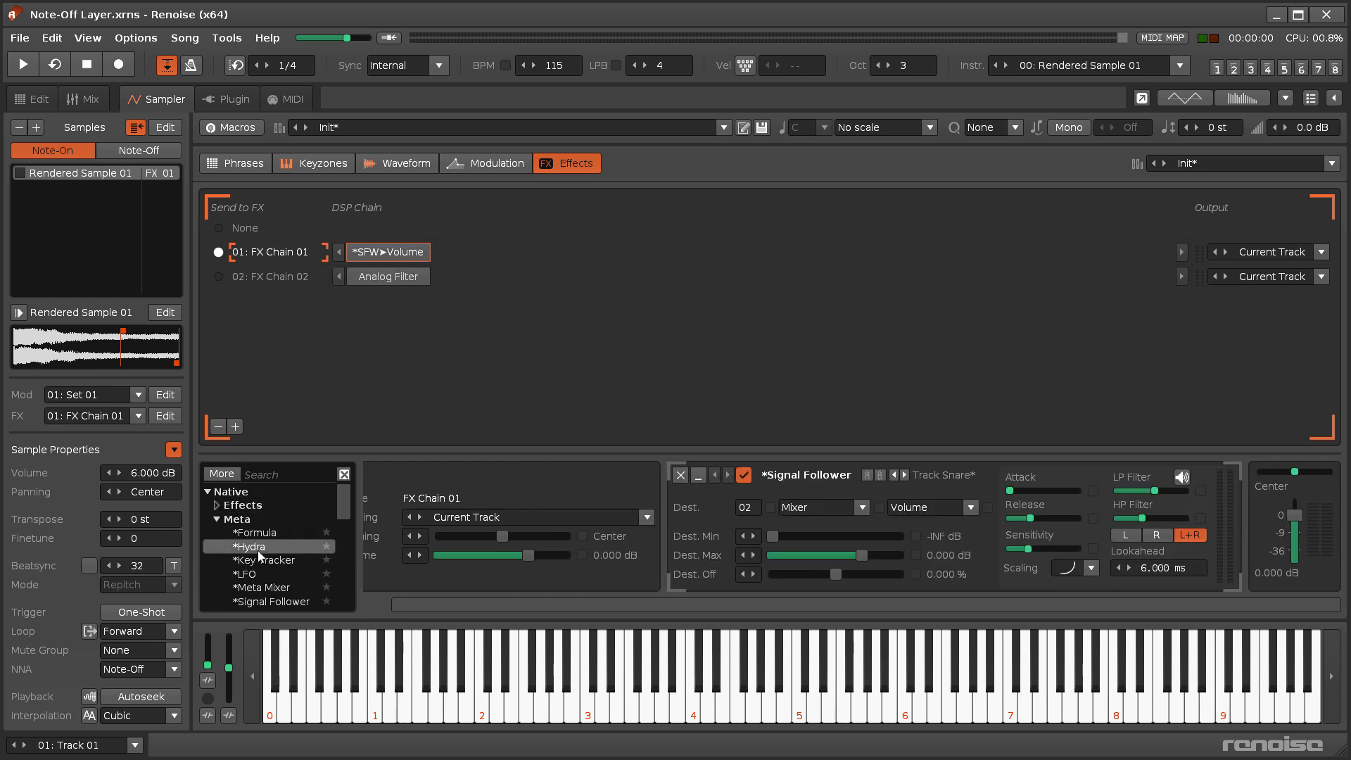
{"action": "double_click", "coordinate": [248, 546]}
- Route Hydra's Out 1 to the Mixer Volume of FX Chain 02 with a maximum of 0 dB
{"action": "left_click", "coordinate": [663, 517]}
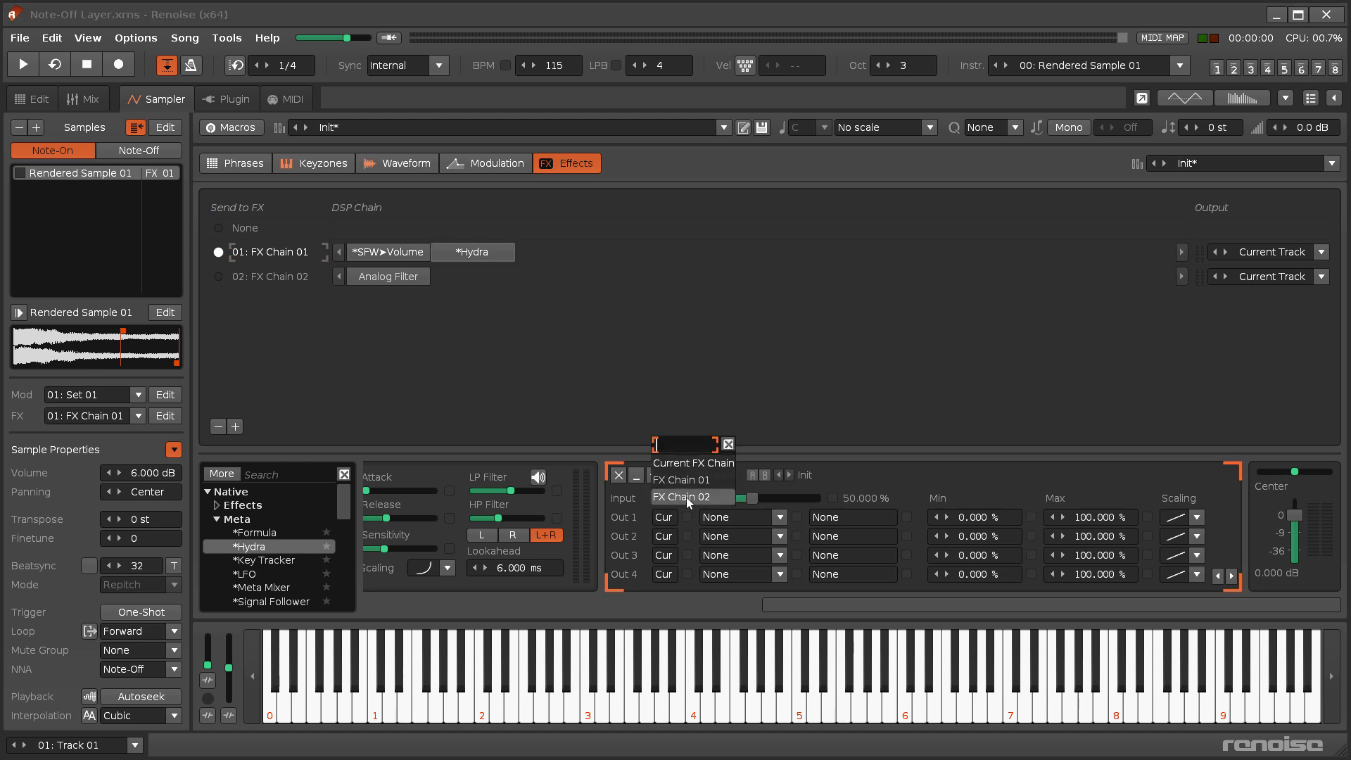
{"action": "left_click", "coordinate": [693, 496]}
{"action": "left_click", "coordinate": [779, 518]}
{"action": "left_click", "coordinate": [765, 481]}
{"action": "left_click", "coordinate": [889, 517]}
{"action": "left_click", "coordinate": [887, 498]}
{"action": "double_click", "coordinate": [1098, 518]}
{"action": "type", "text": "0"}
{"action": "key", "text": "Return"}
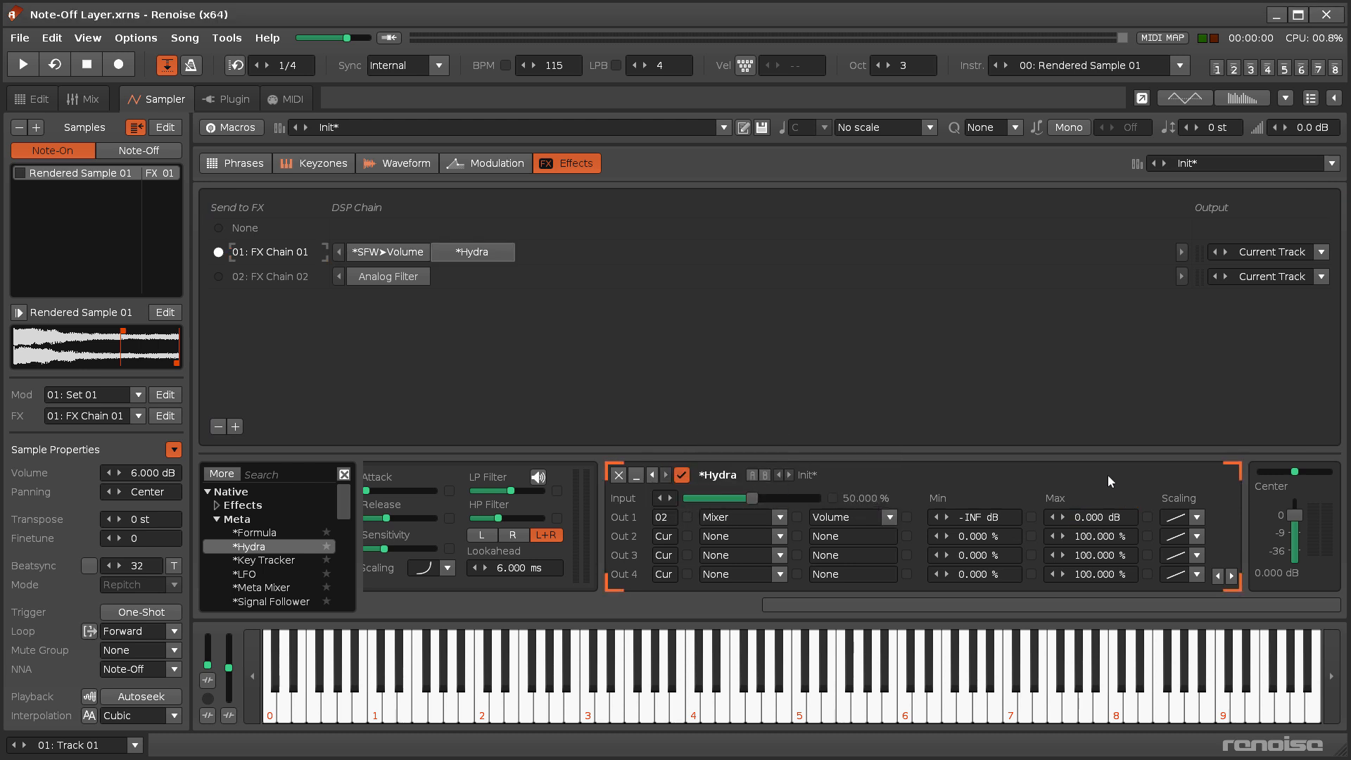
- Route Hydra's Out 2 to the Analog Filter's Cutoff in FX Chain 02
{"action": "left_click", "coordinate": [664, 536]}
{"action": "left_click", "coordinate": [685, 521]}
{"action": "left_click", "coordinate": [779, 536]}
{"action": "left_click", "coordinate": [767, 516]}
{"action": "left_click", "coordinate": [890, 535]}
{"action": "left_click", "coordinate": [864, 466]}
- Redirect the Signal Follower to the Input of the Hydra in the current FX chain with a destination maximum of 100 %
{"action": "left_click_drag", "start_coordinate": [874, 606], "coordinate": [601, 608]}
{"action": "left_click", "coordinate": [684, 526]}
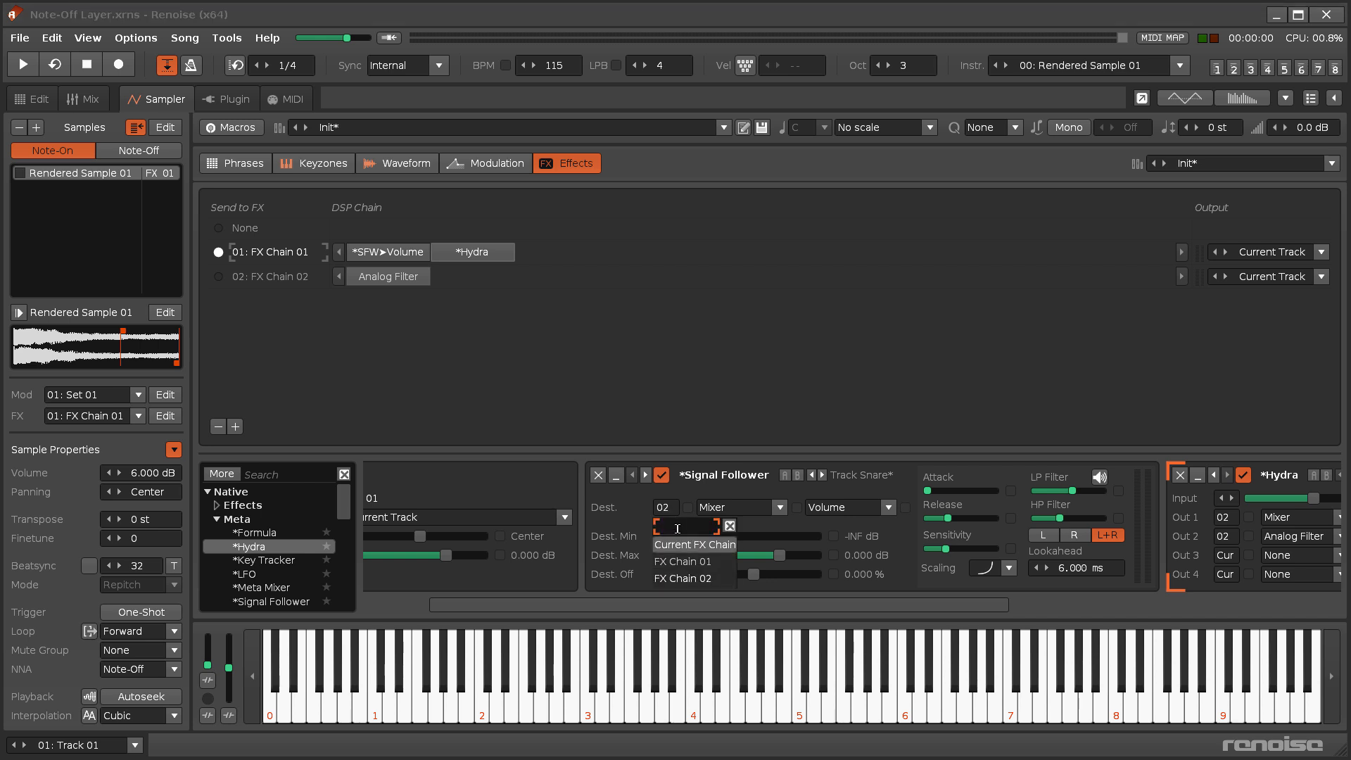
{"action": "left_click", "coordinate": [684, 545]}
{"action": "left_click", "coordinate": [779, 507]}
{"action": "left_click", "coordinate": [767, 561]}
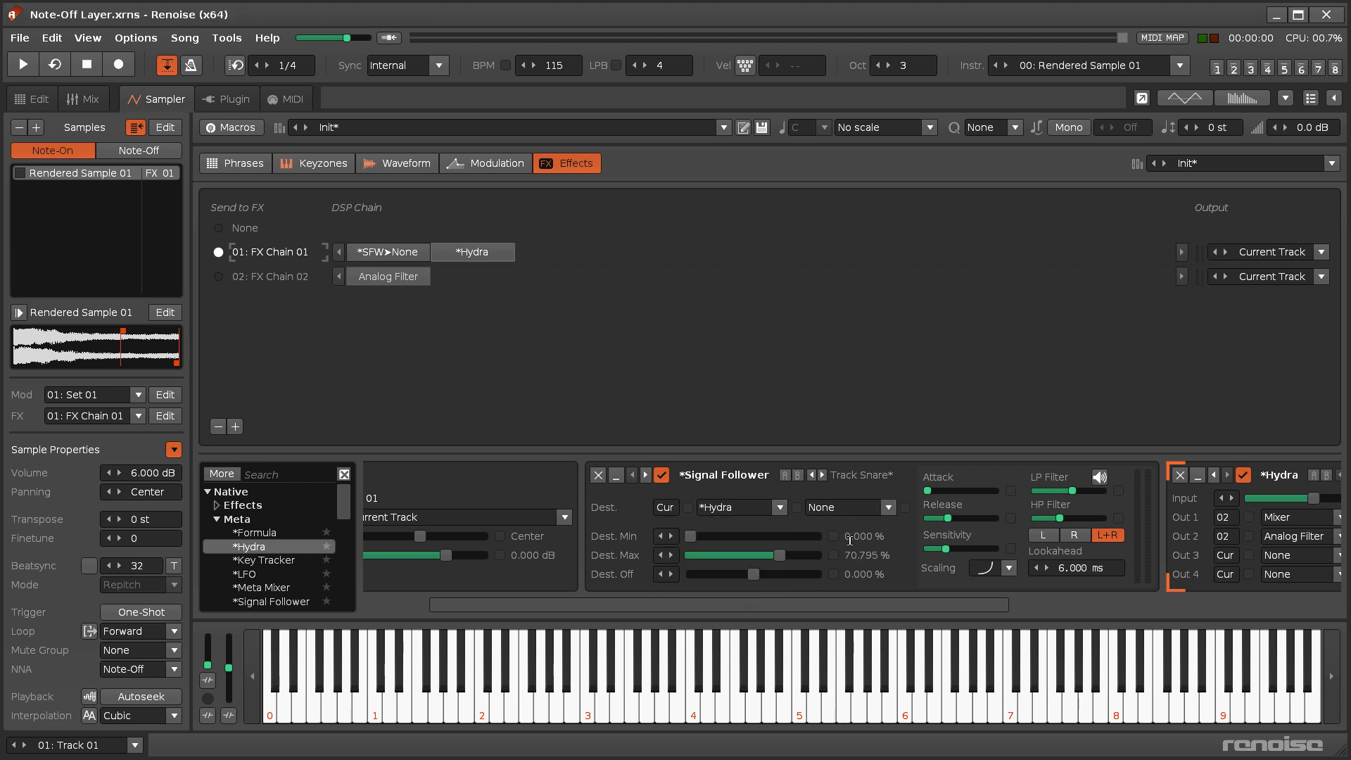
{"action": "left_click", "coordinate": [888, 507]}
{"action": "left_click", "coordinate": [847, 577]}
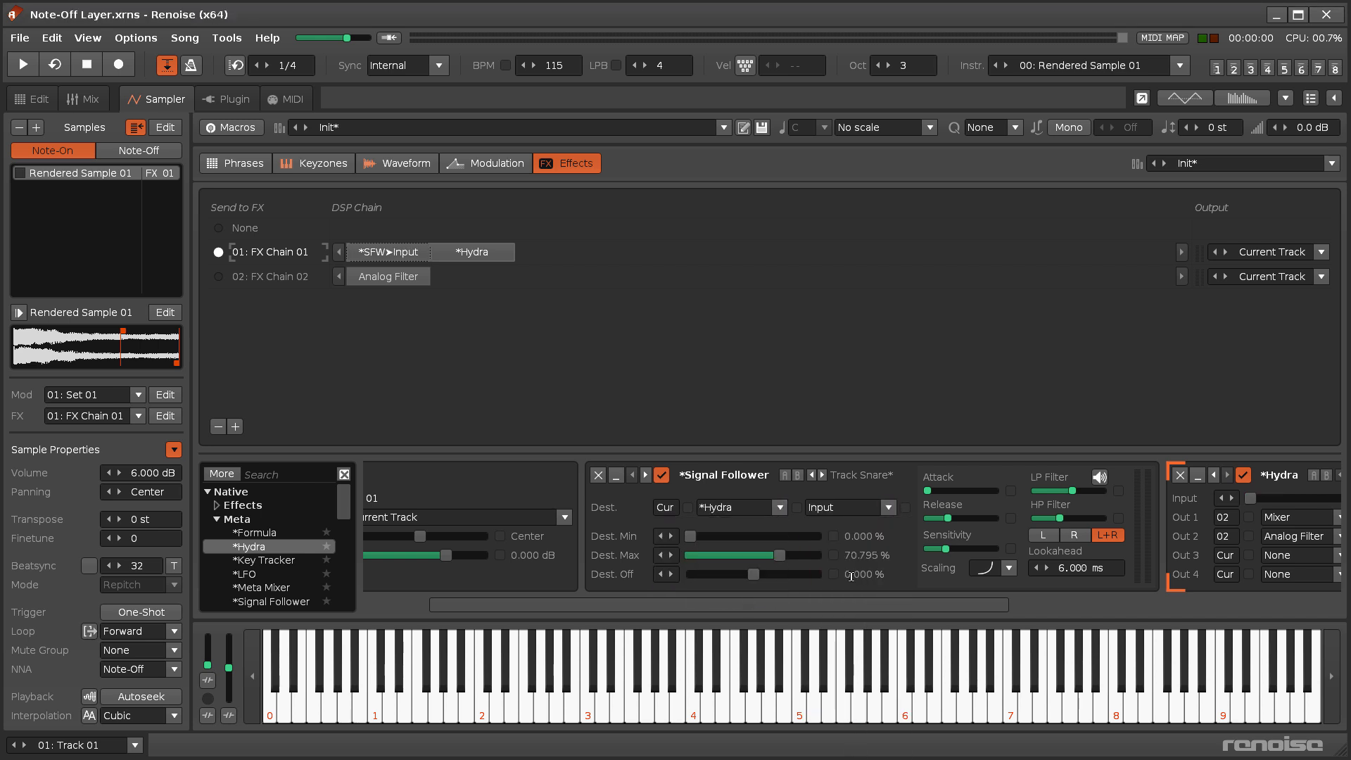
{"action": "double_click", "coordinate": [872, 555]}
{"action": "type", "text": "100"}
{"action": "key", "text": "Return"}
- Play notes with Rendered Sample 01 and examine the response of FX Chain 02's volume and Analog Filter cutoff
{"action": "key", "text": "q"}
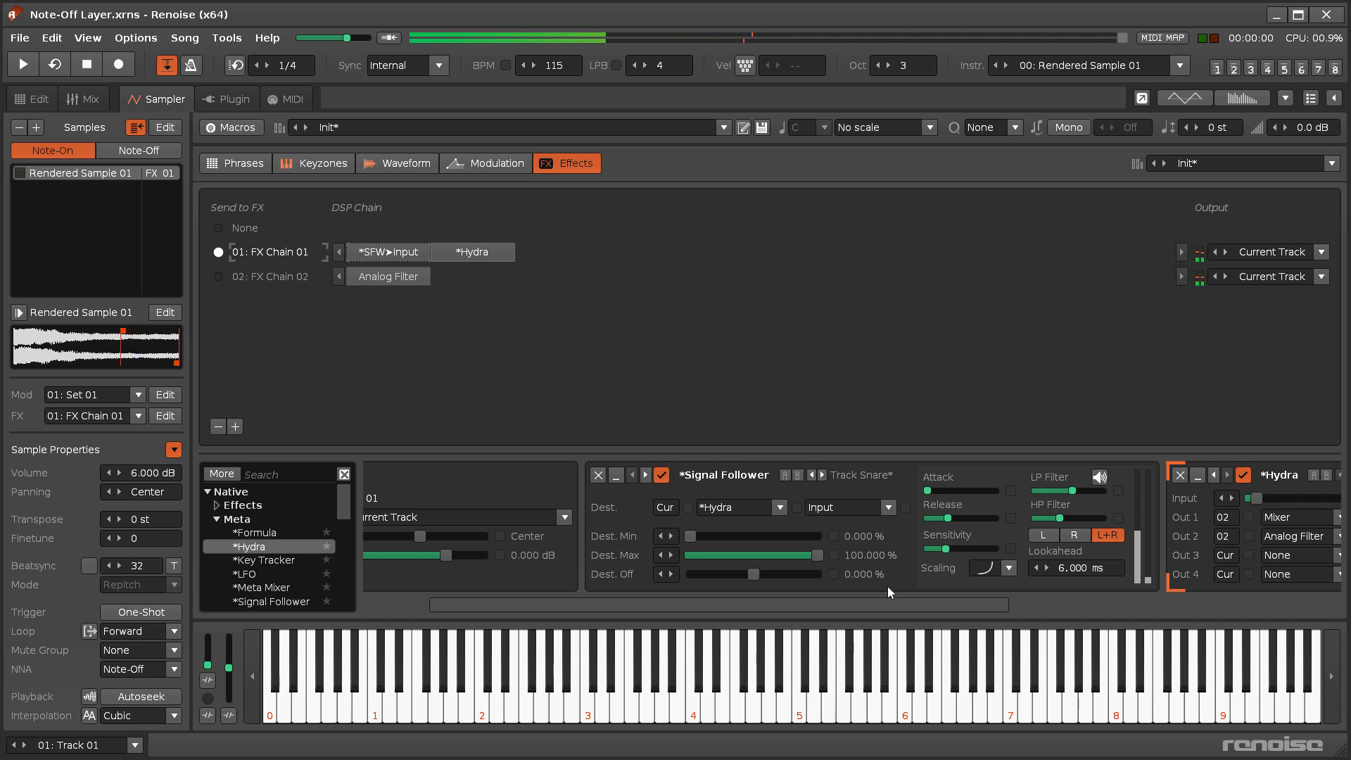
{"action": "left_click", "coordinate": [388, 276]}
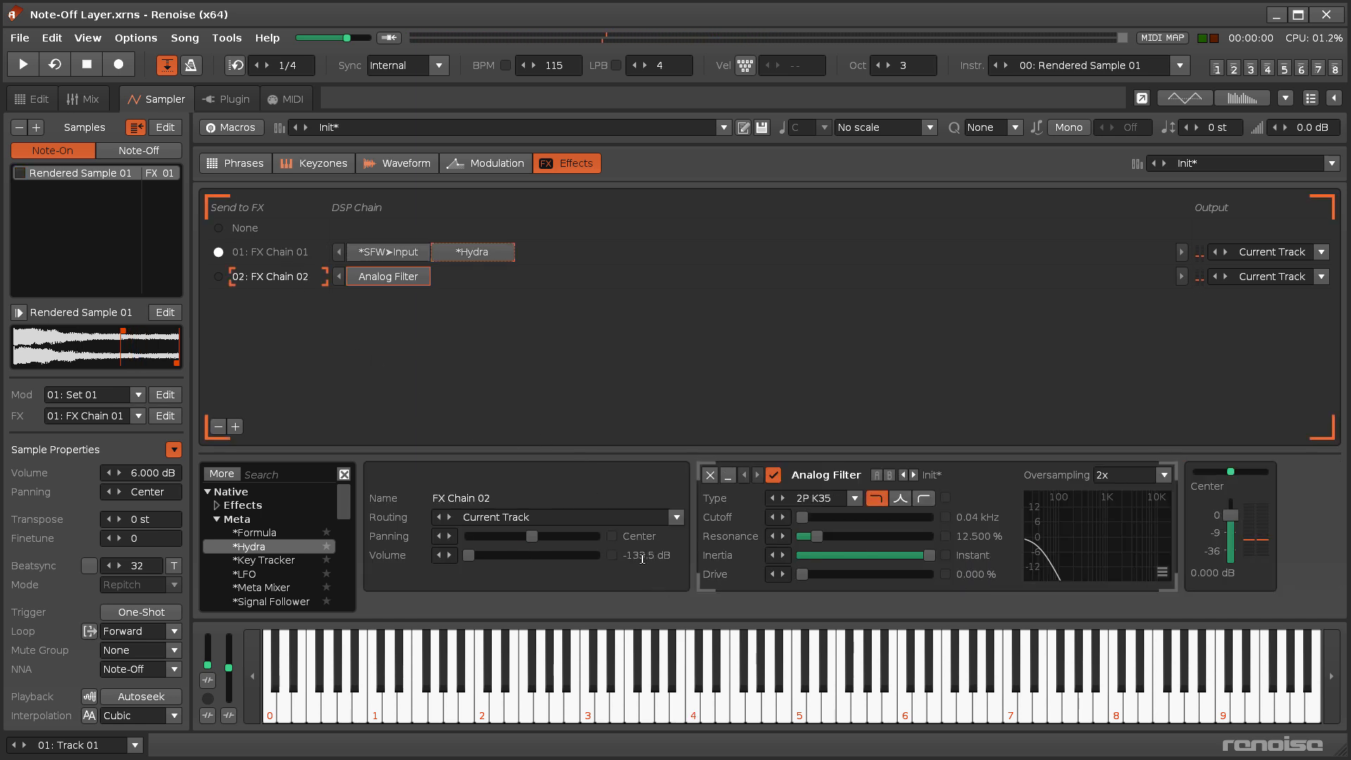
{"action": "key", "text": "q"}
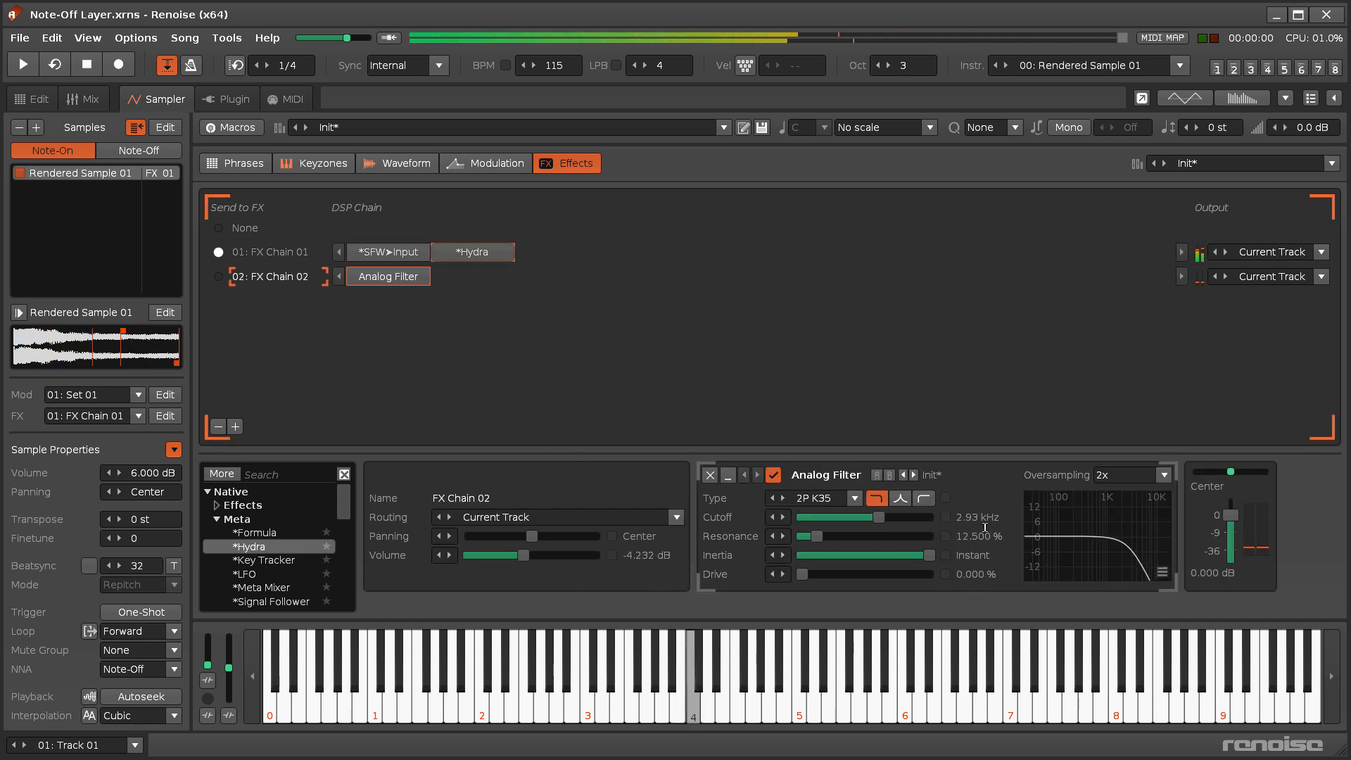